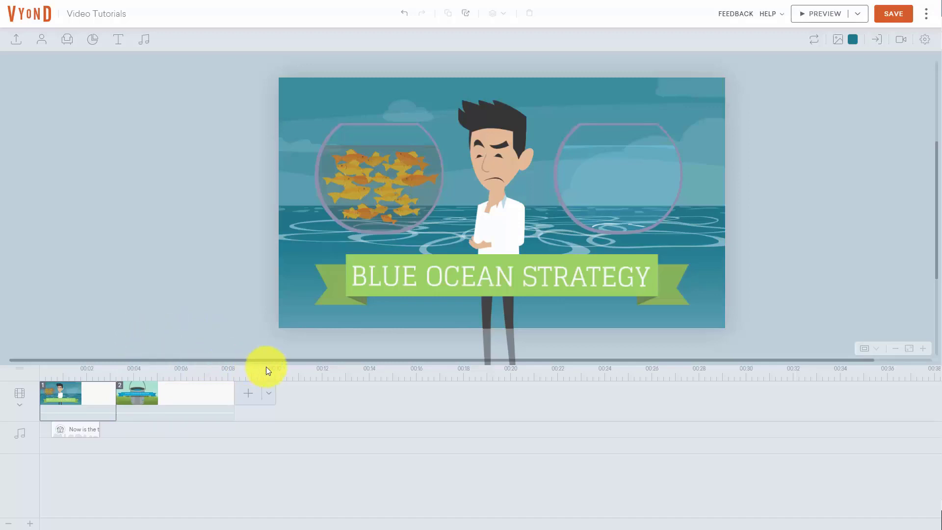
Select the pondering man and bring up his All Actions category grid.
{"action": "left_click", "coordinate": [480, 157]}
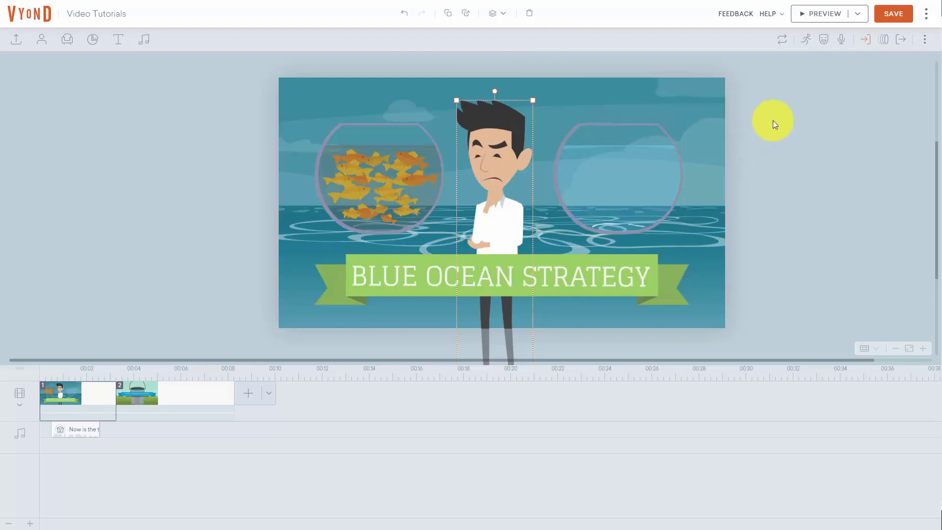
{"action": "left_click", "coordinate": [806, 42]}
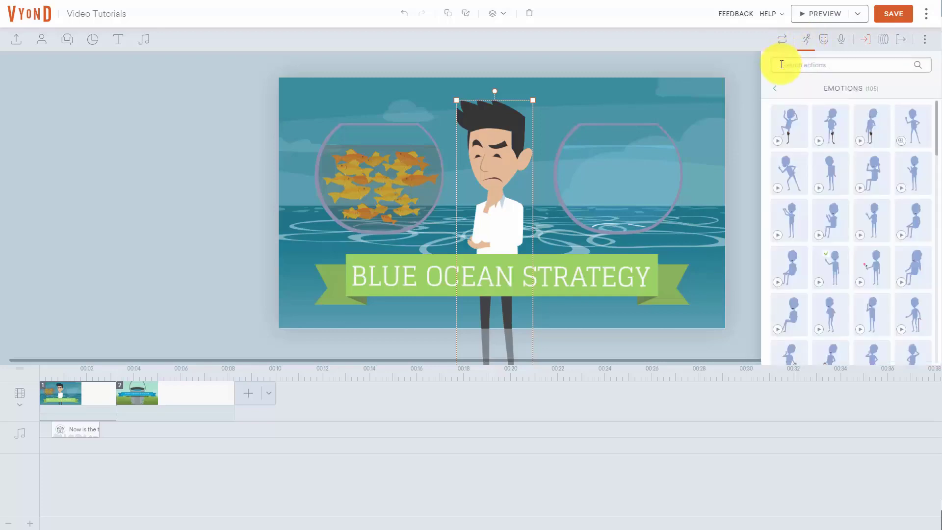
{"action": "left_click", "coordinate": [774, 93]}
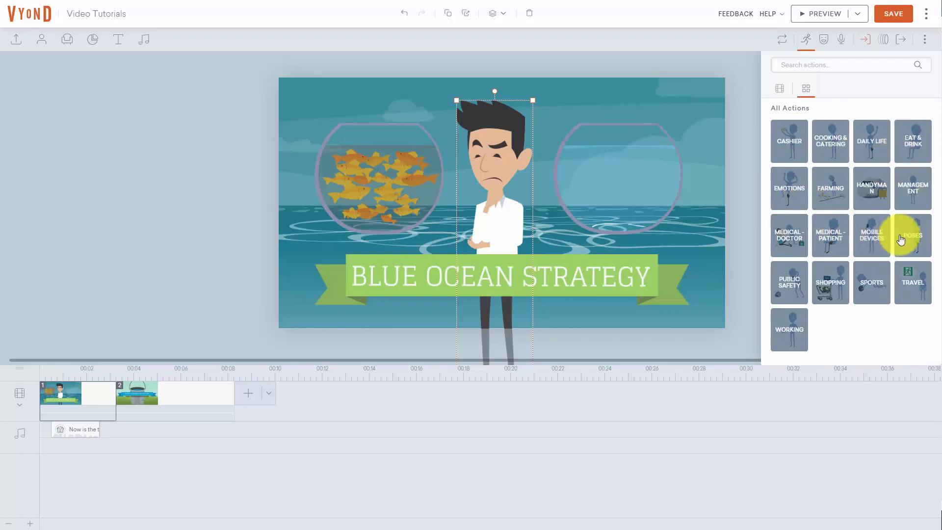
Preview and apply the Sports action 'Referee - Personal foul' to the man.
{"action": "left_click", "coordinate": [869, 279]}
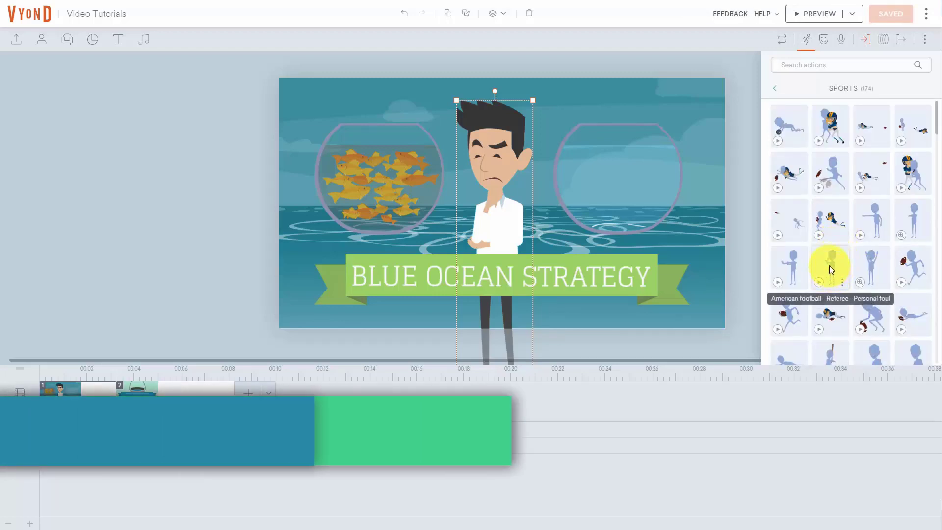
{"action": "left_click", "coordinate": [828, 266]}
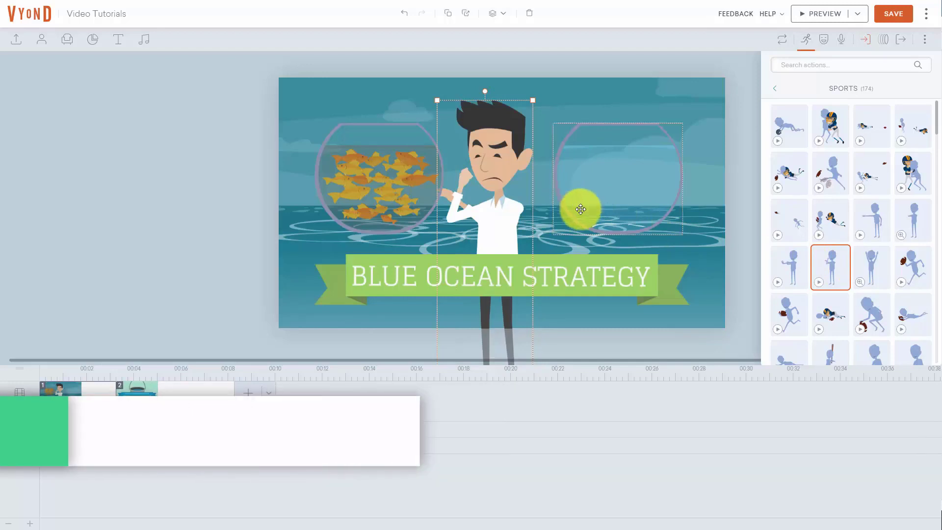
{"action": "left_click", "coordinate": [819, 282]}
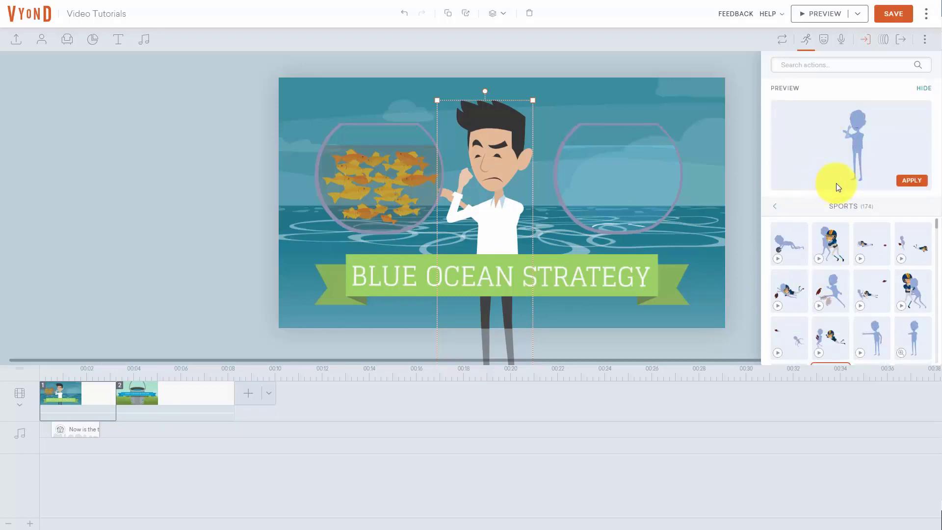
{"action": "left_click", "coordinate": [910, 181]}
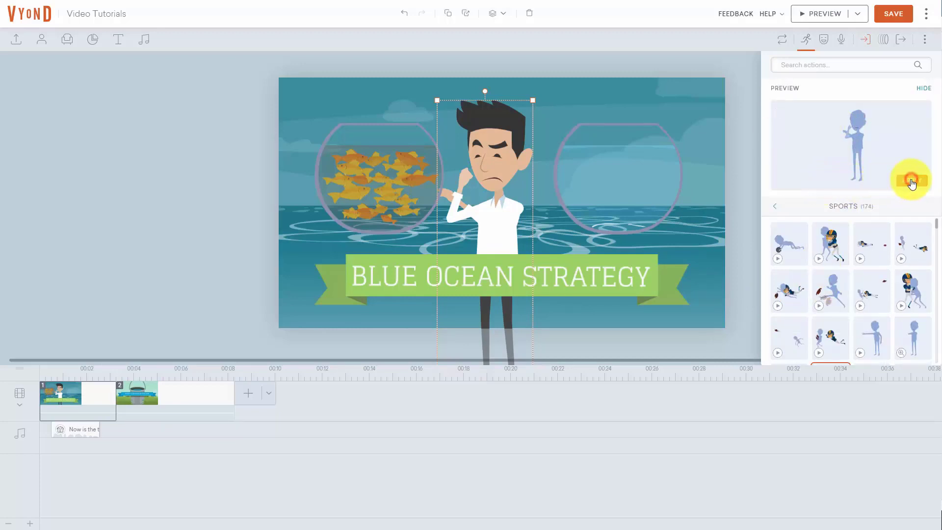
Save the video, preview the opening scene, and reselect the man.
{"action": "left_click", "coordinate": [892, 18]}
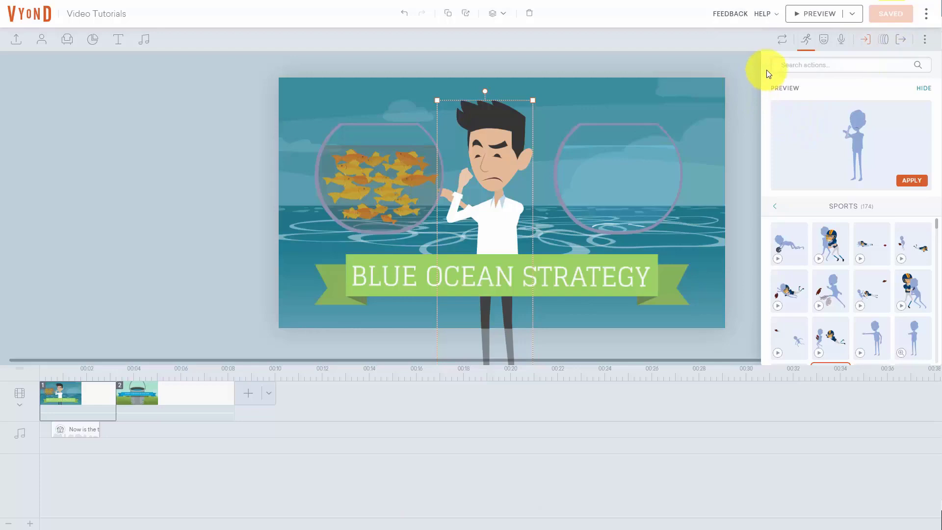
{"action": "left_click", "coordinate": [799, 18]}
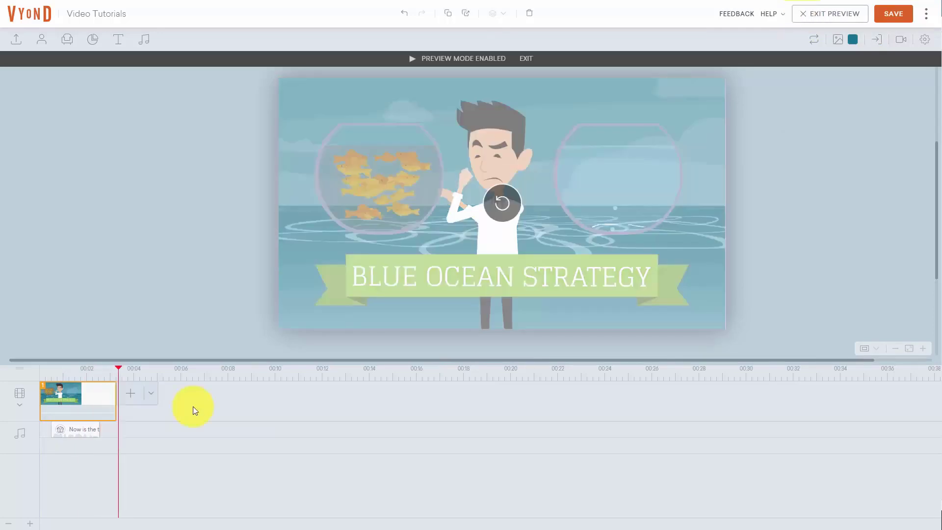
{"action": "left_click", "coordinate": [799, 16]}
{"action": "left_click", "coordinate": [510, 159]}
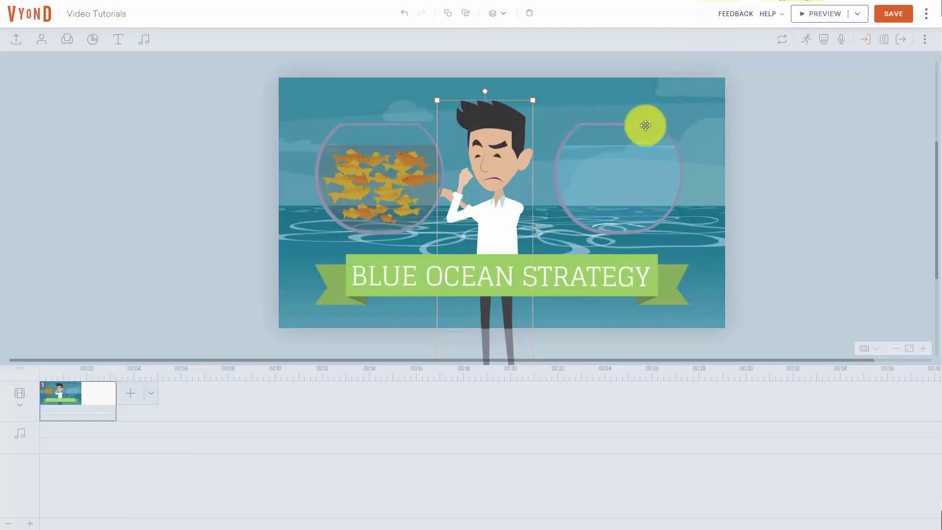
Switch the man's action to Mobile Devices 'Holding smartphone'.
{"action": "left_click", "coordinate": [809, 39]}
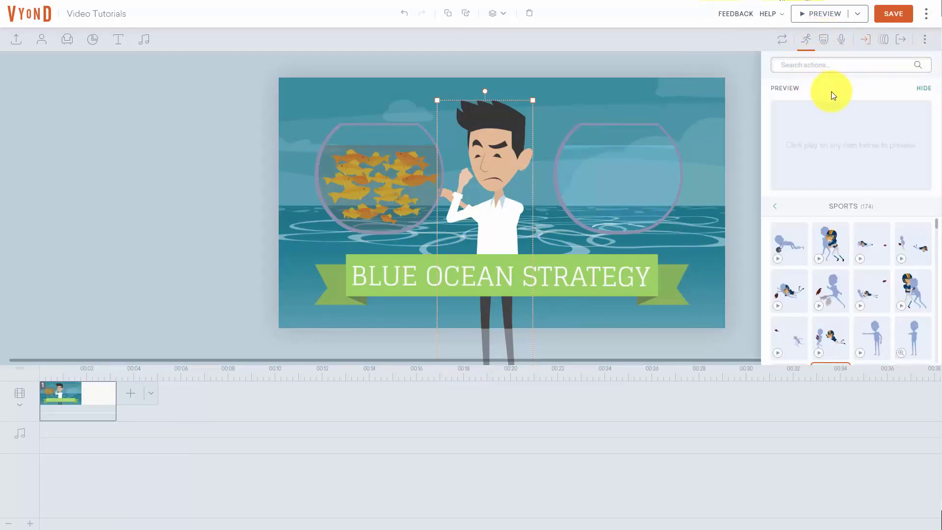
{"action": "left_click", "coordinate": [924, 88]}
{"action": "left_click", "coordinate": [774, 87]}
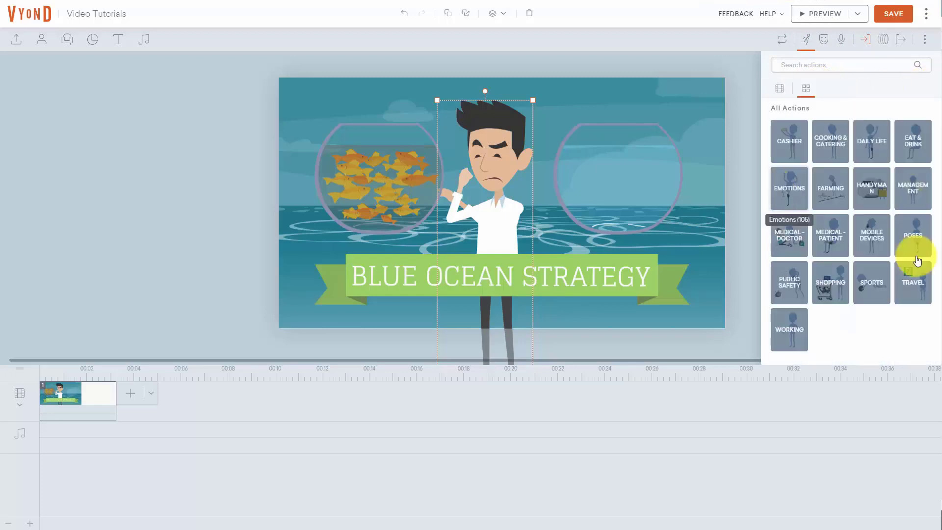
{"action": "left_click", "coordinate": [872, 237]}
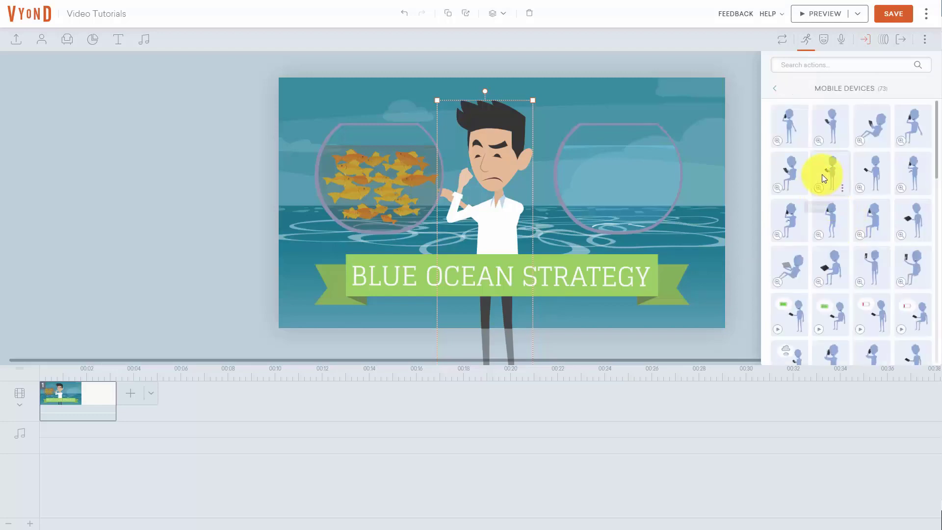
{"action": "left_click", "coordinate": [823, 175]}
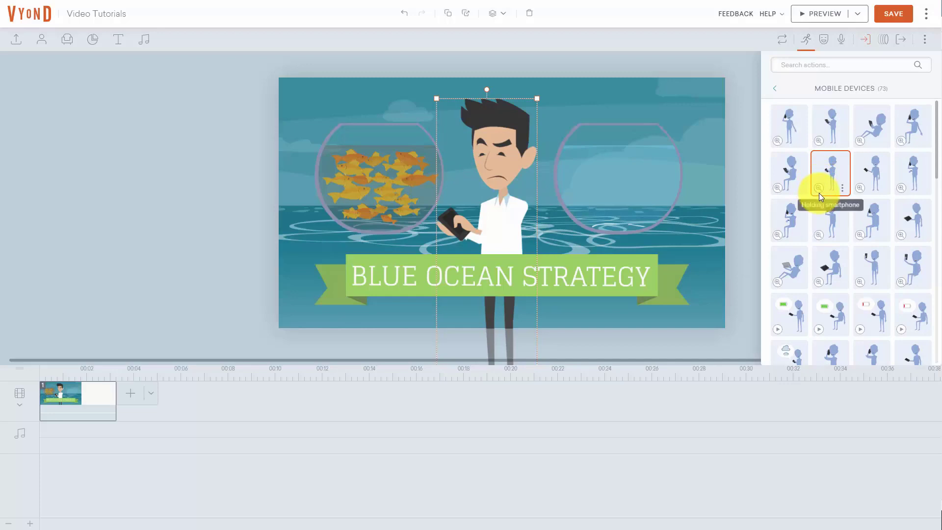
Save the video and preview the scene with the phone action.
{"action": "left_click", "coordinate": [885, 15]}
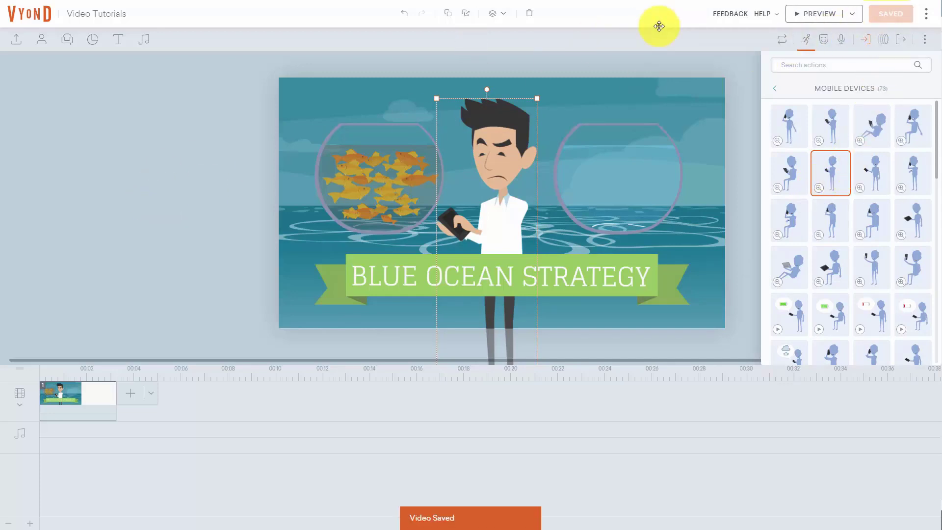
{"action": "left_click", "coordinate": [803, 18]}
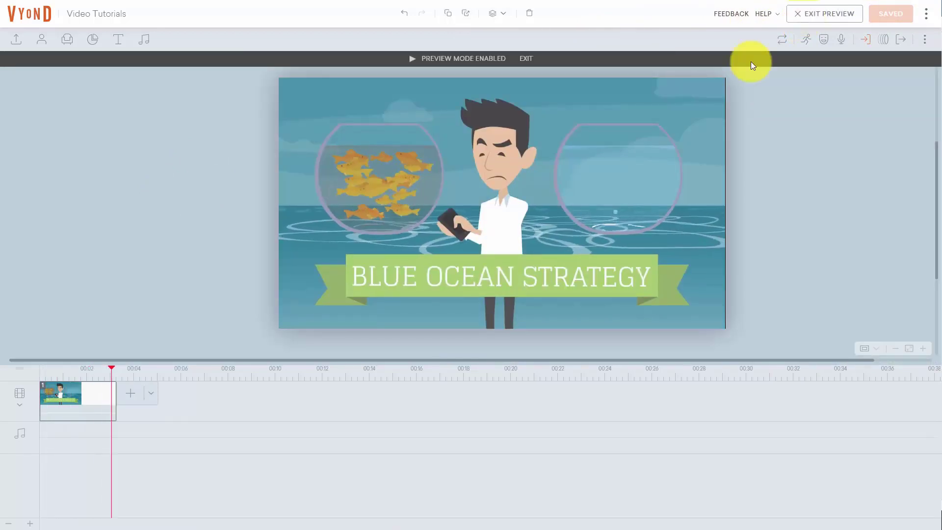
{"action": "left_click", "coordinate": [523, 58]}
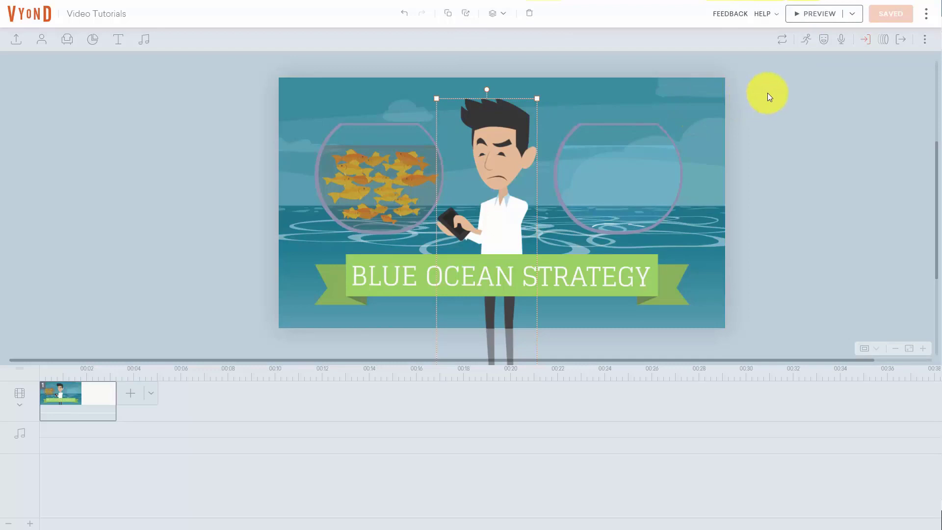
Reset the man's expression, then set it to 3/4 - Shocked.
{"action": "left_click", "coordinate": [824, 41]}
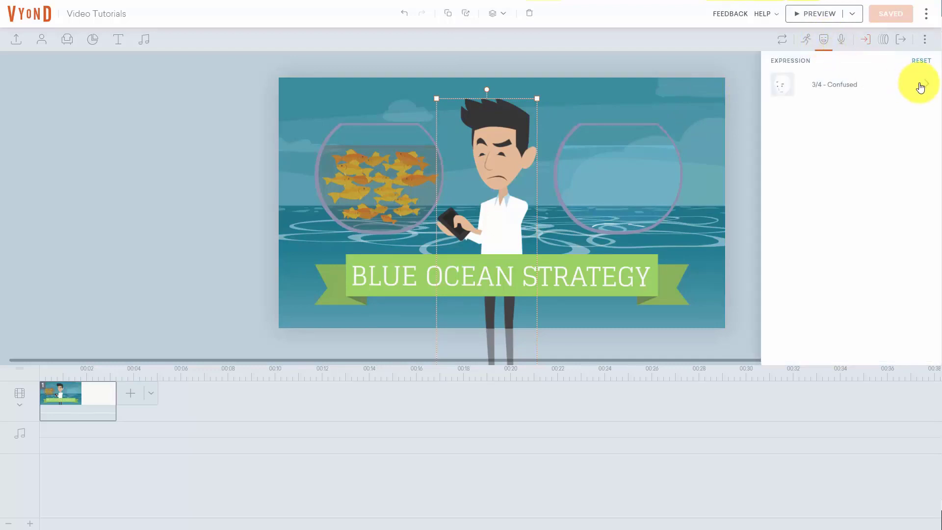
{"action": "left_click", "coordinate": [920, 62]}
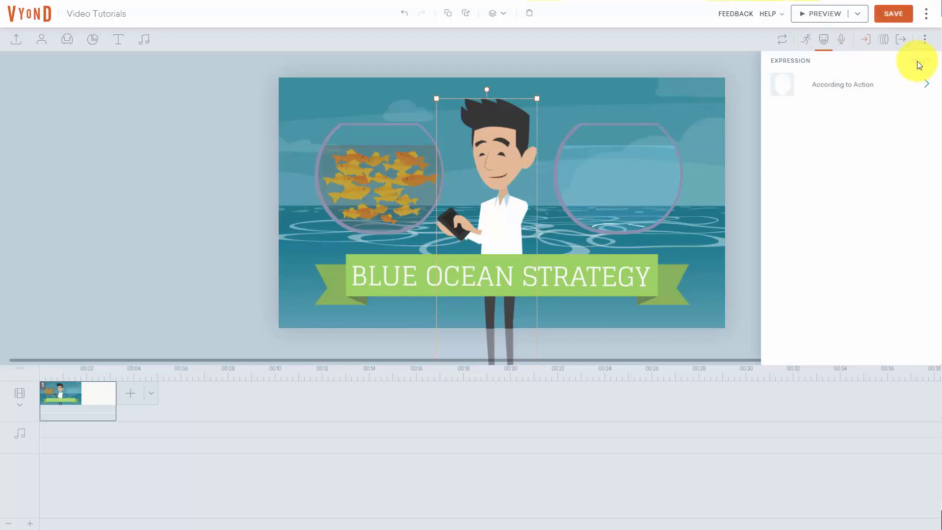
{"action": "left_click", "coordinate": [927, 84]}
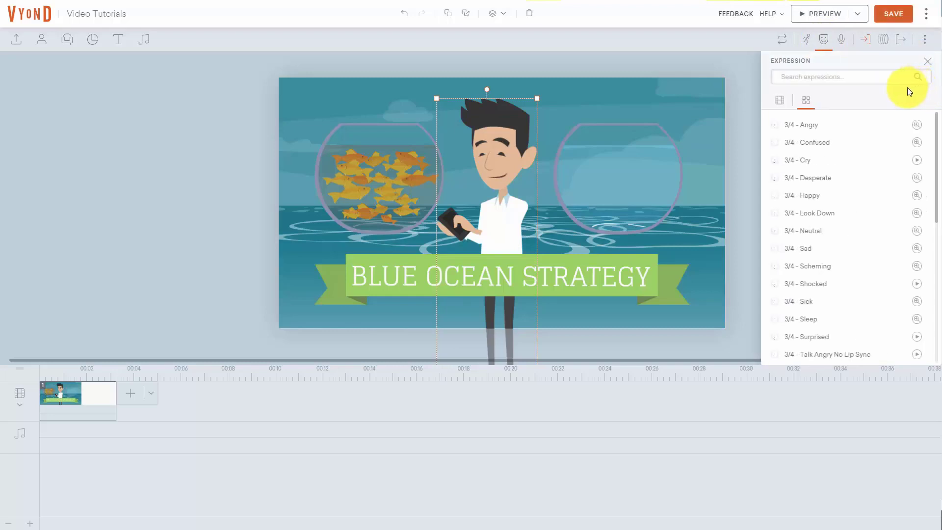
{"action": "scroll", "coordinate": [805, 160], "scroll_direction": "down", "scroll_amount": 1}
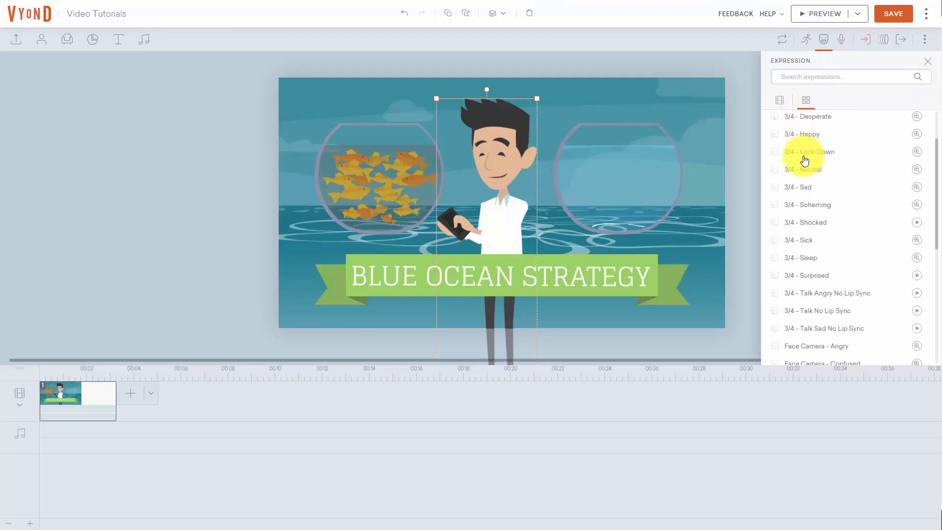
{"action": "left_click", "coordinate": [814, 221]}
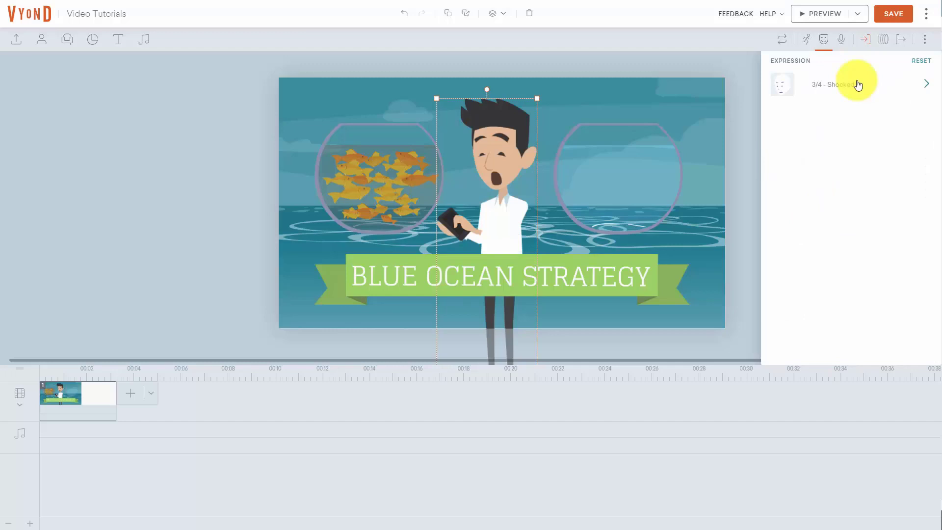
{"action": "left_click", "coordinate": [924, 87]}
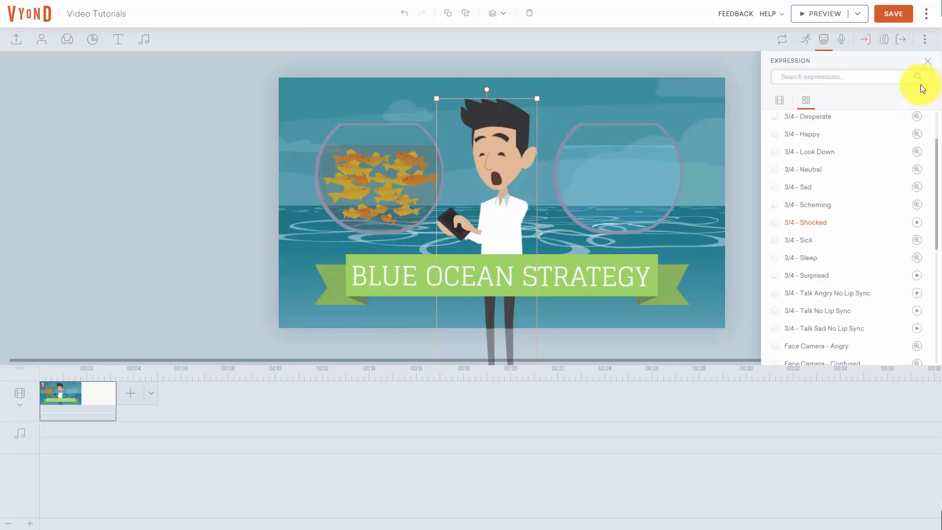
{"action": "left_click", "coordinate": [817, 36]}
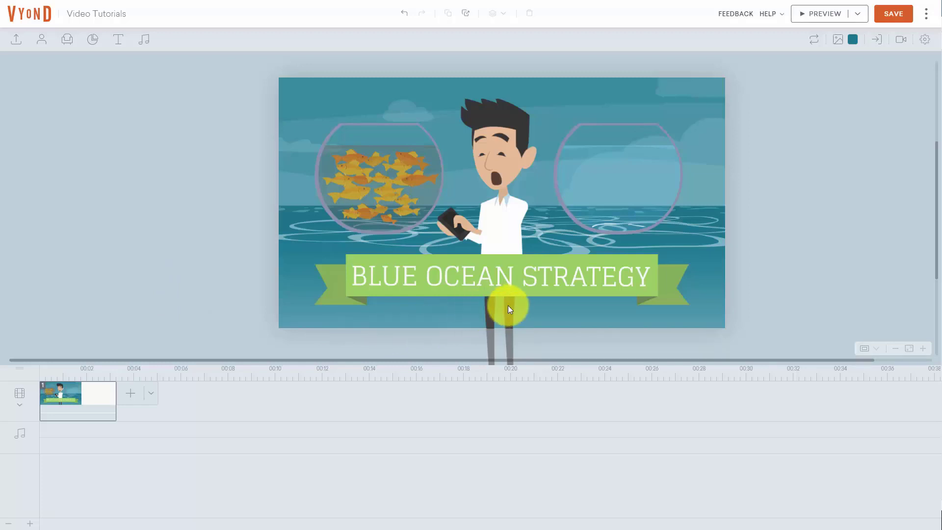
Select the man and start a new Text-to-Speech dialog line.
{"action": "left_click", "coordinate": [496, 196]}
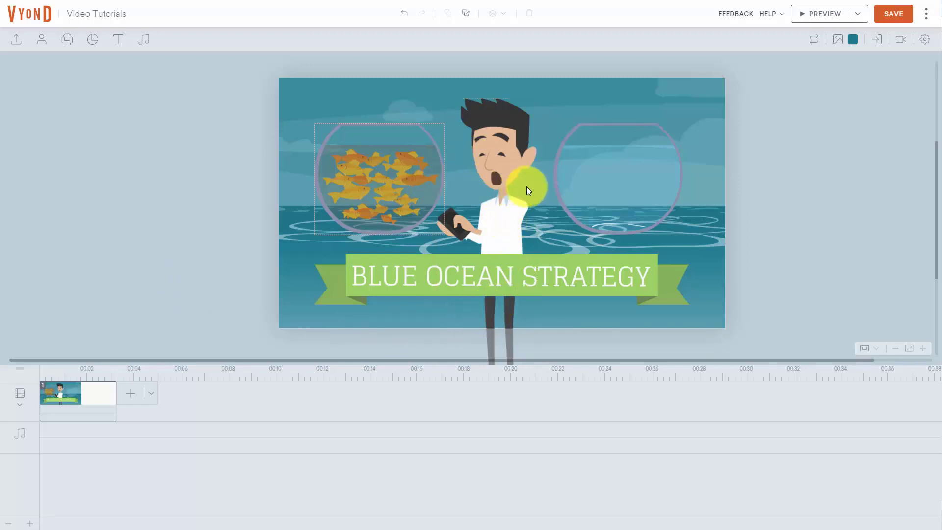
{"action": "left_click", "coordinate": [492, 189]}
{"action": "left_click", "coordinate": [491, 172]}
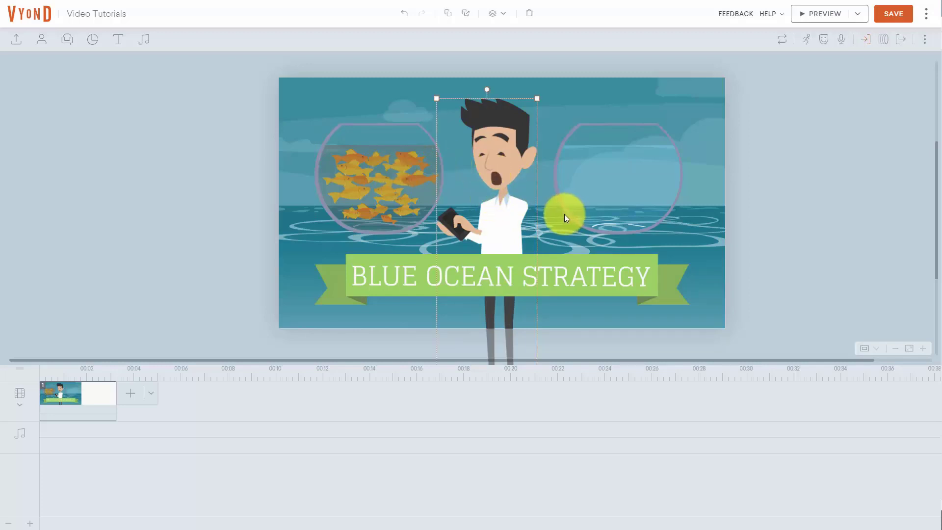
{"action": "left_click", "coordinate": [840, 43]}
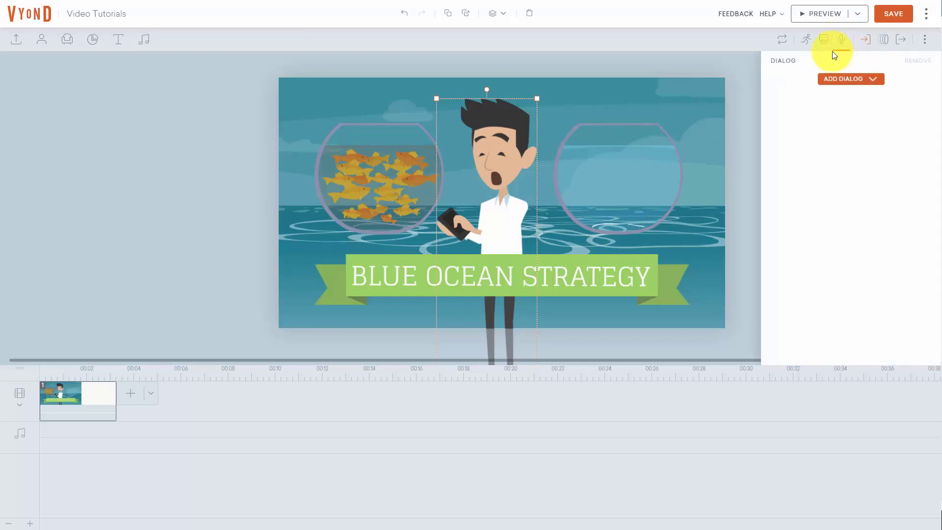
{"action": "left_click", "coordinate": [851, 84]}
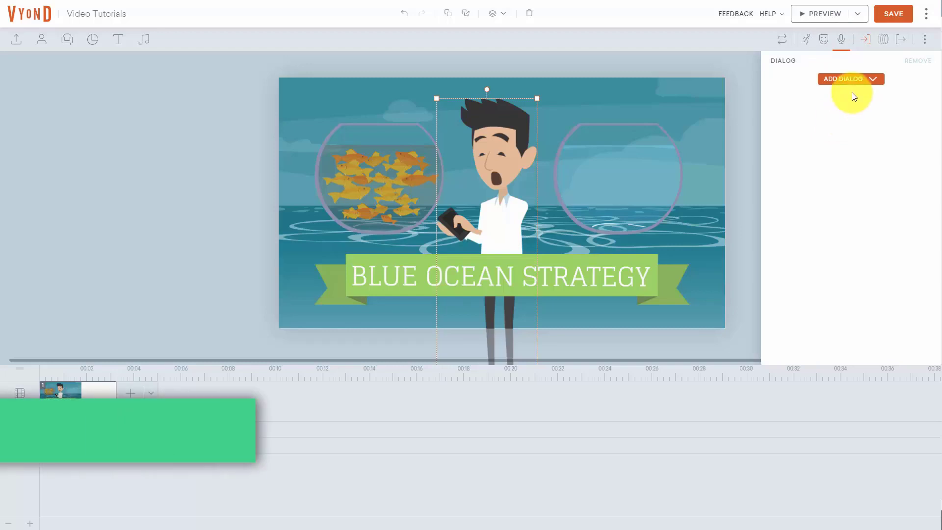
{"action": "left_click", "coordinate": [849, 83]}
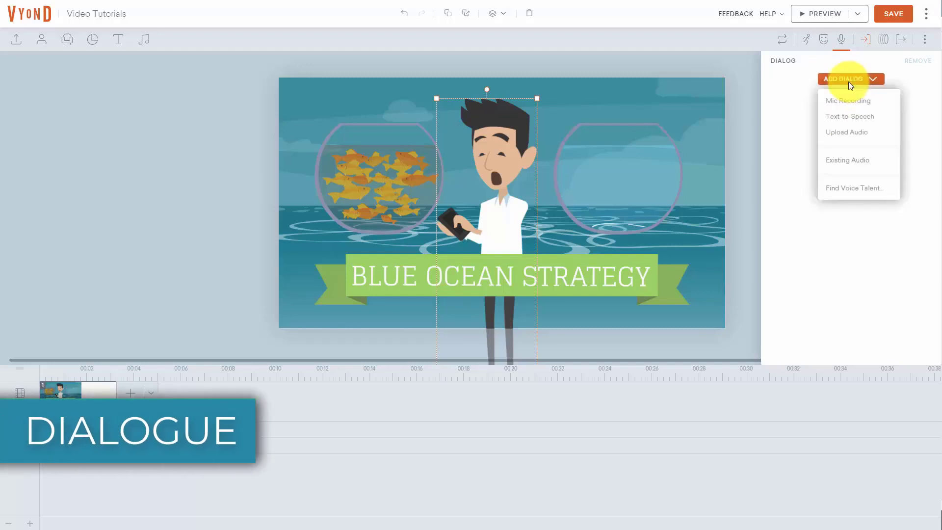
{"action": "left_click", "coordinate": [834, 119]}
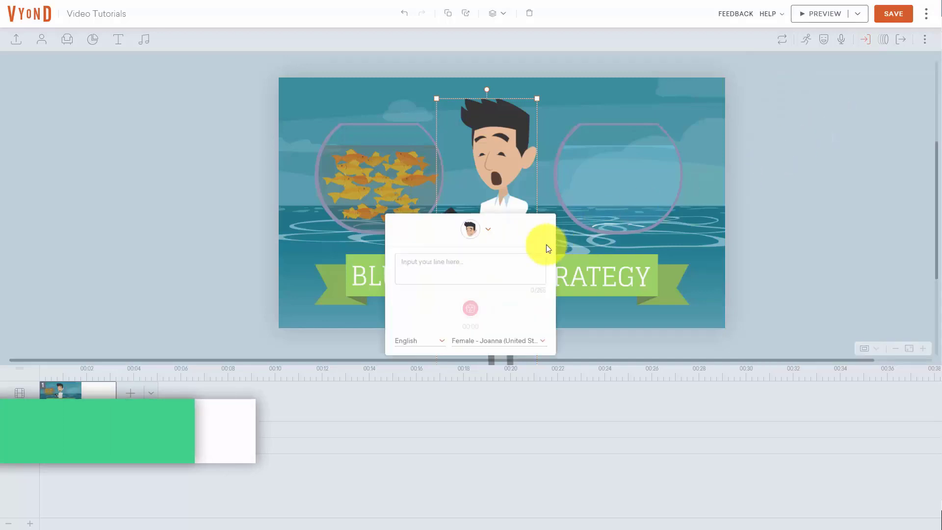
Paste 'Now is the time for all good men…' and generate the speech.
{"action": "left_click", "coordinate": [427, 271]}
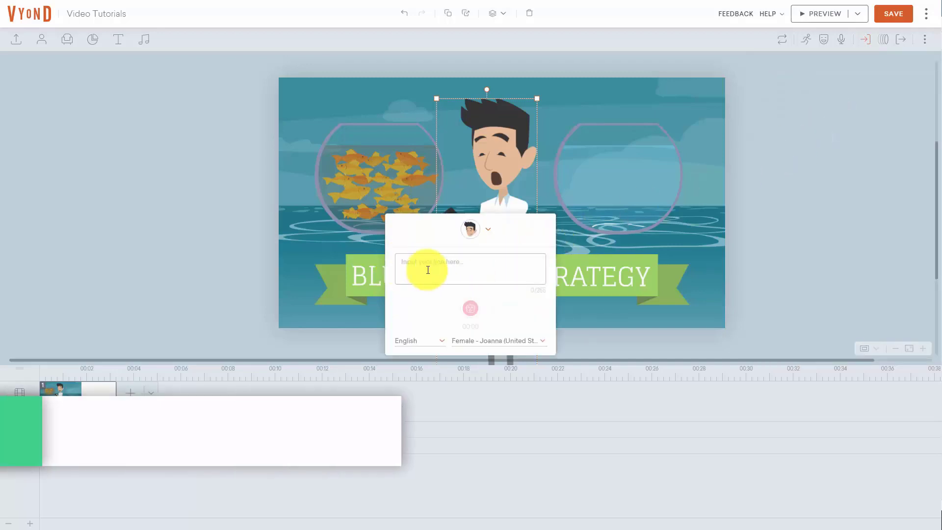
{"action": "type", "text": "Now is the time for all good men to come to the aid of their country."}
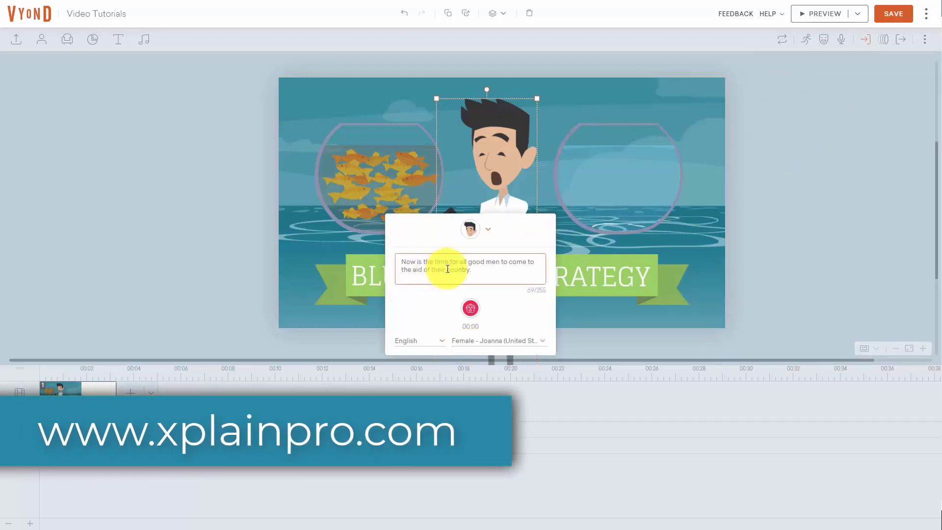
{"action": "left_click", "coordinate": [471, 311]}
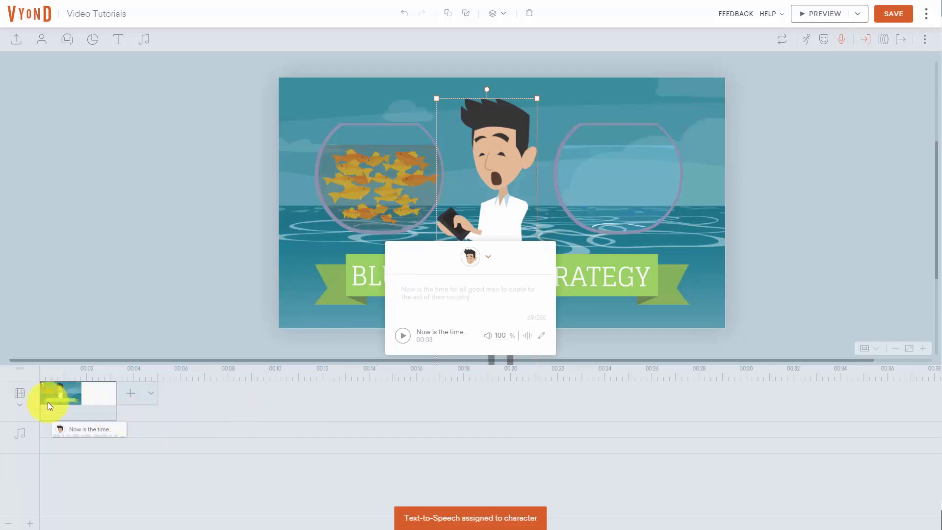
Extend scene 1 to 3.875 s to cover the voice clip, then save.
{"action": "left_click", "coordinate": [68, 432]}
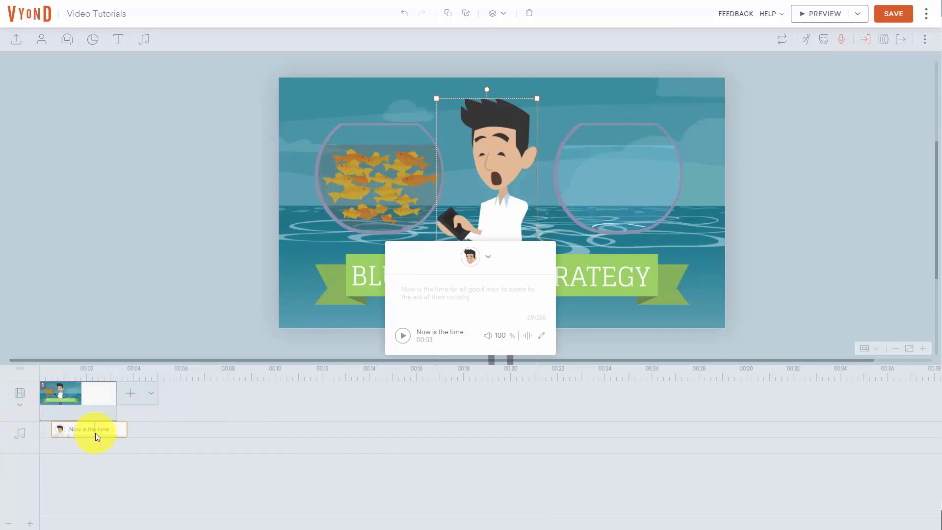
{"action": "left_click", "coordinate": [74, 431]}
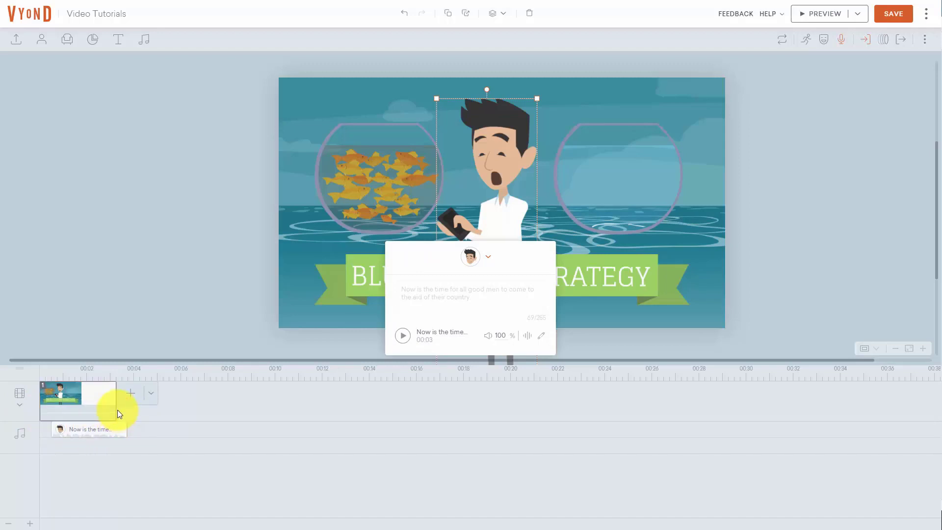
{"action": "left_click_drag", "start_coordinate": [117, 407], "coordinate": [146, 416]}
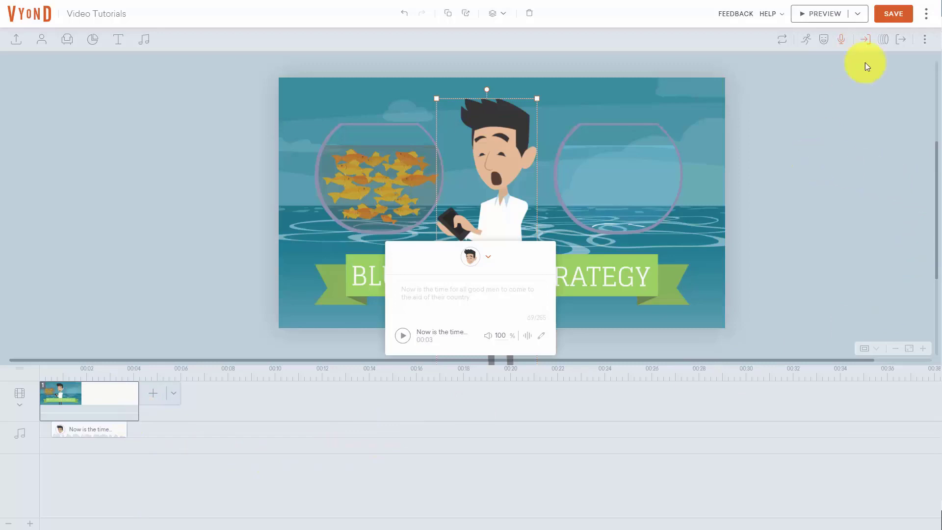
{"action": "left_click", "coordinate": [893, 13]}
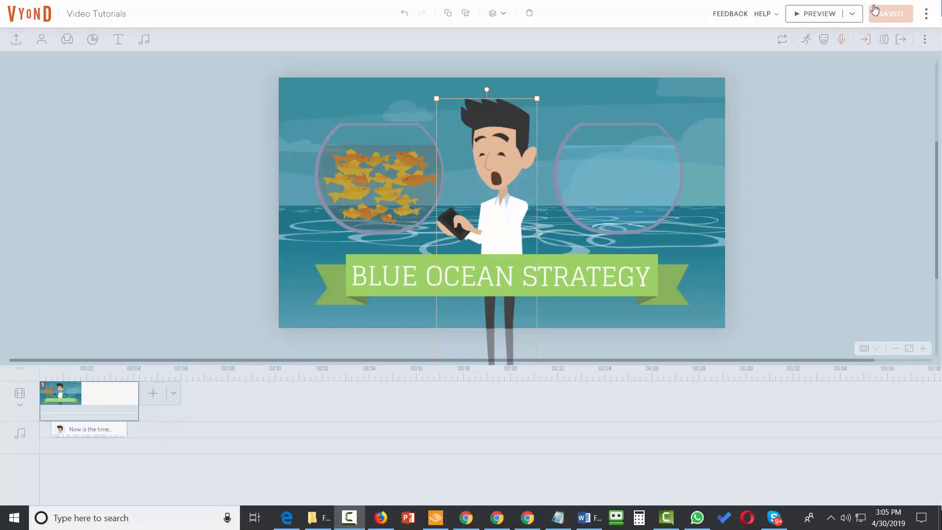
Preview the scene with the 'Now is the time…' line, then list the man's dialogs.
{"action": "left_click", "coordinate": [794, 15]}
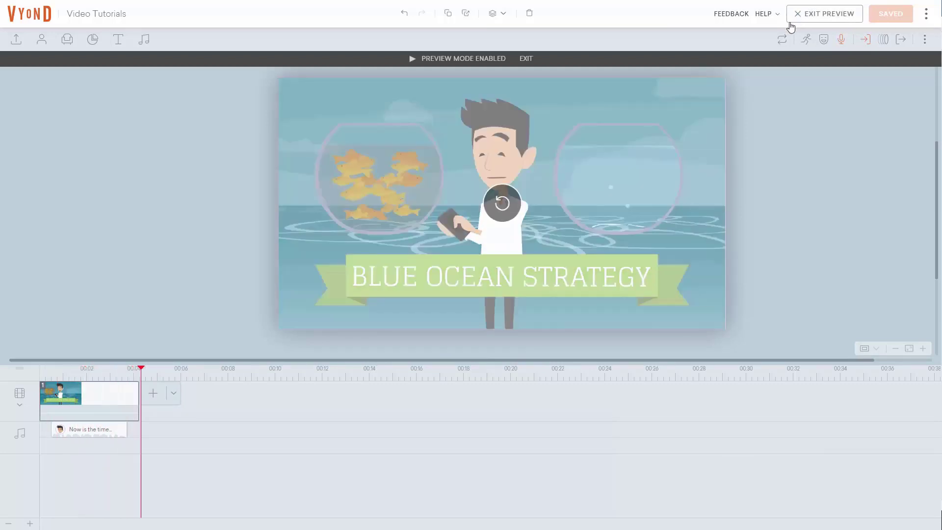
{"action": "left_click", "coordinate": [790, 22]}
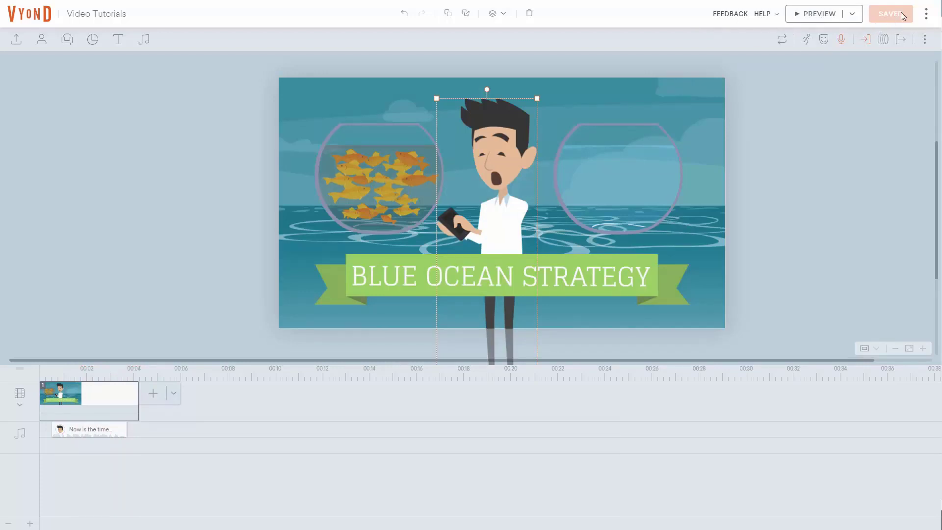
{"action": "left_click", "coordinate": [841, 44]}
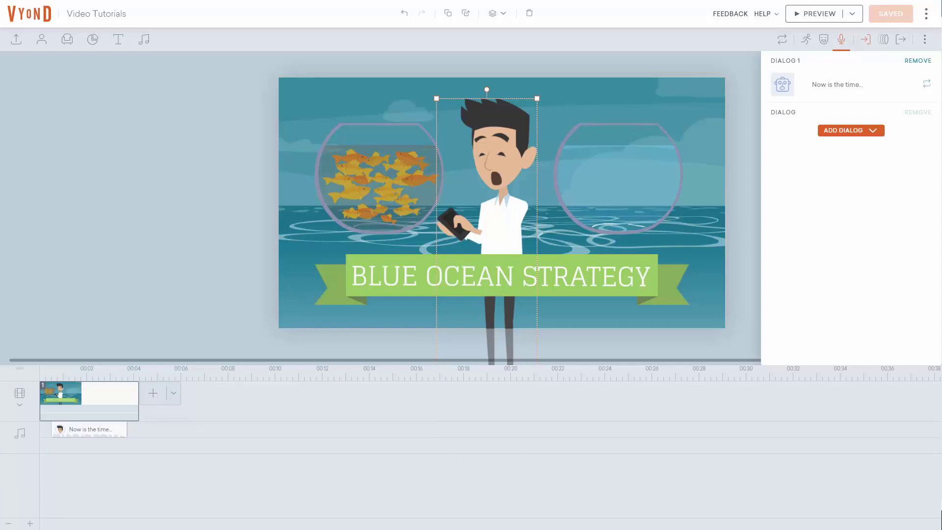
{"action": "left_click", "coordinate": [89, 429]}
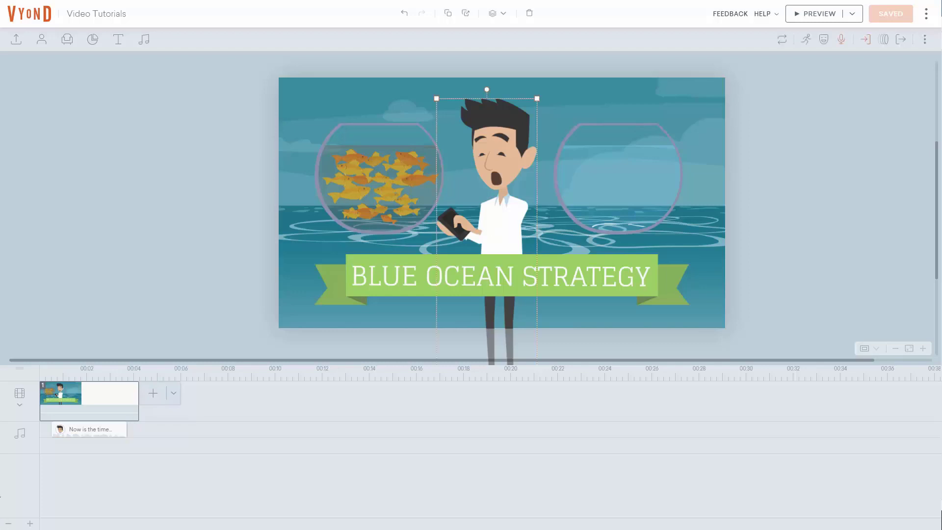
{"action": "left_click", "coordinate": [841, 43]}
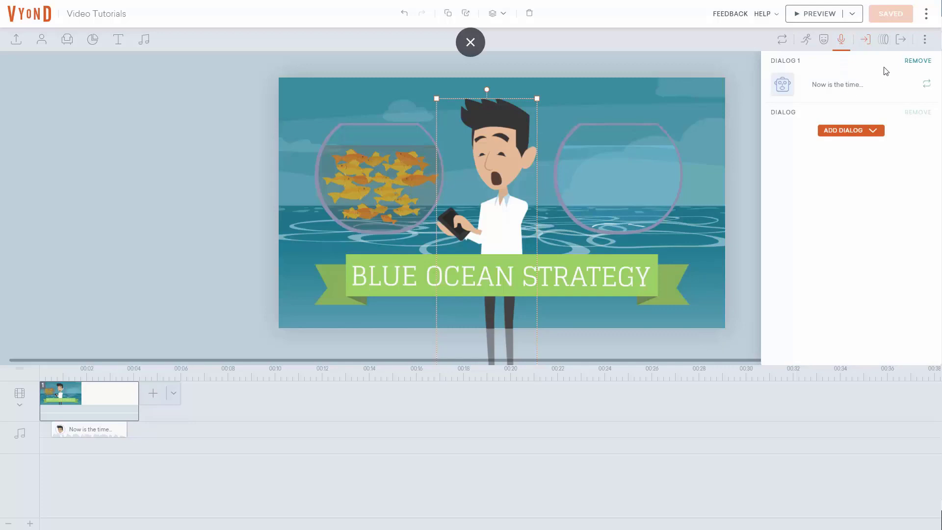
Remove the text-to-speech Dialog 1 and use uploaded '1 - Overview.mp3' instead.
{"action": "left_click", "coordinate": [923, 61]}
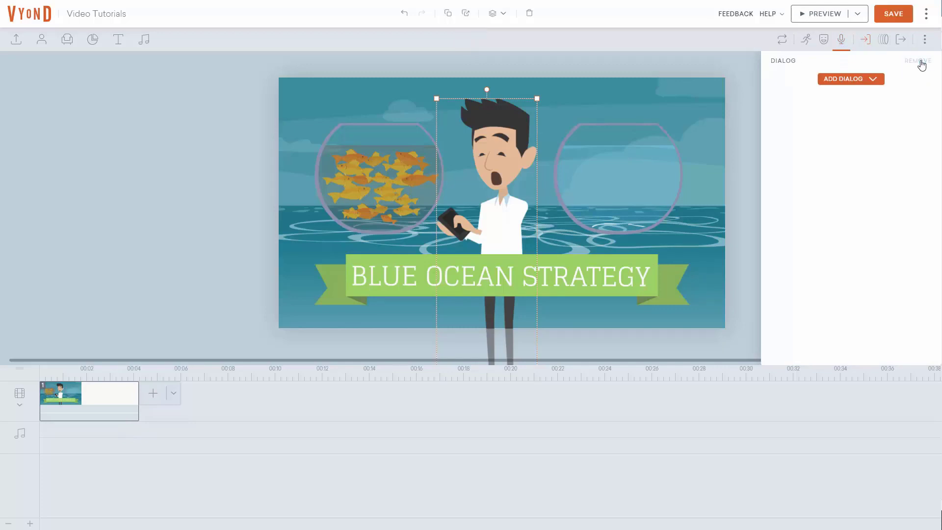
{"action": "left_click", "coordinate": [842, 82]}
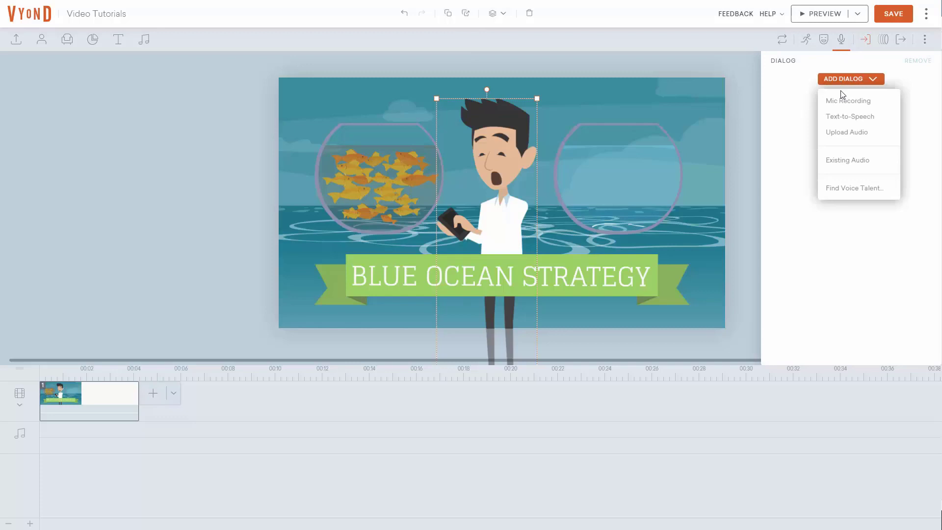
{"action": "left_click", "coordinate": [845, 133]}
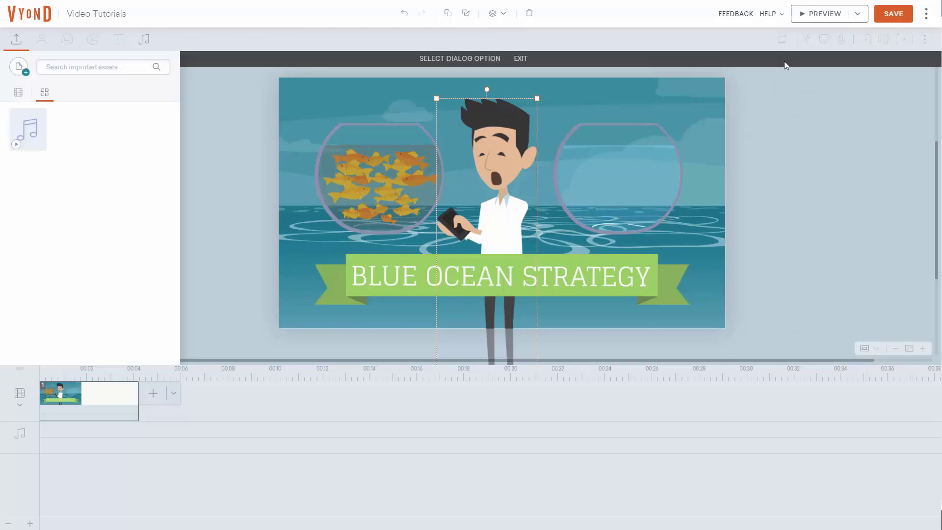
{"action": "left_click", "coordinate": [888, 20]}
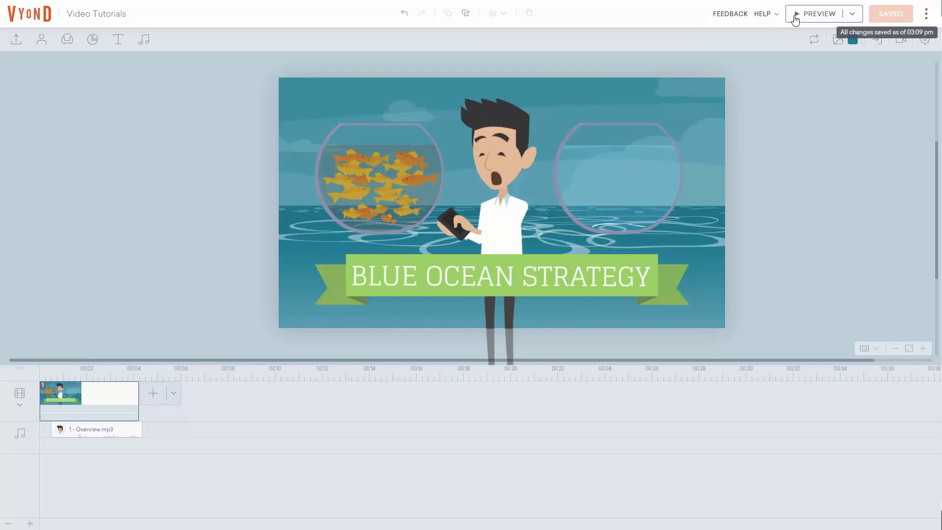
Preview the scene with the '1 - Overview.mp3' audio, then exit preview.
{"action": "left_click", "coordinate": [811, 22]}
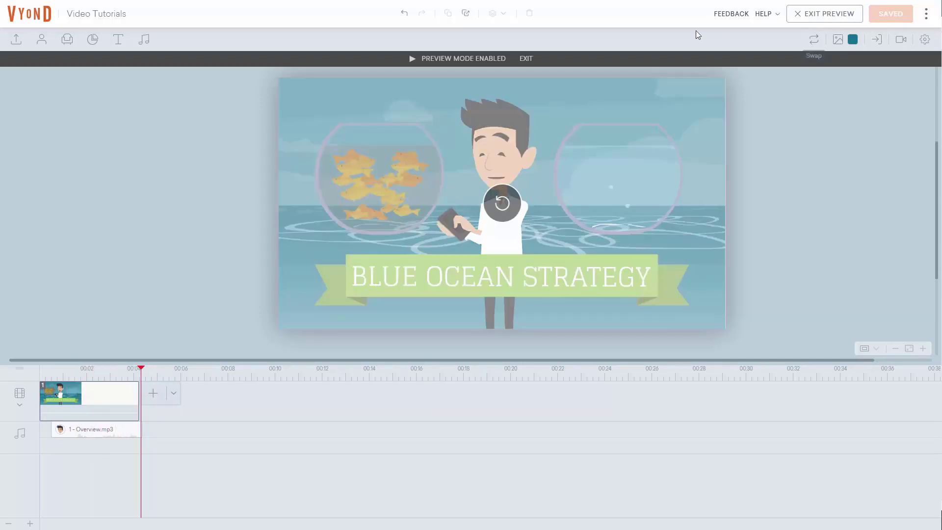
{"action": "left_click", "coordinate": [525, 58]}
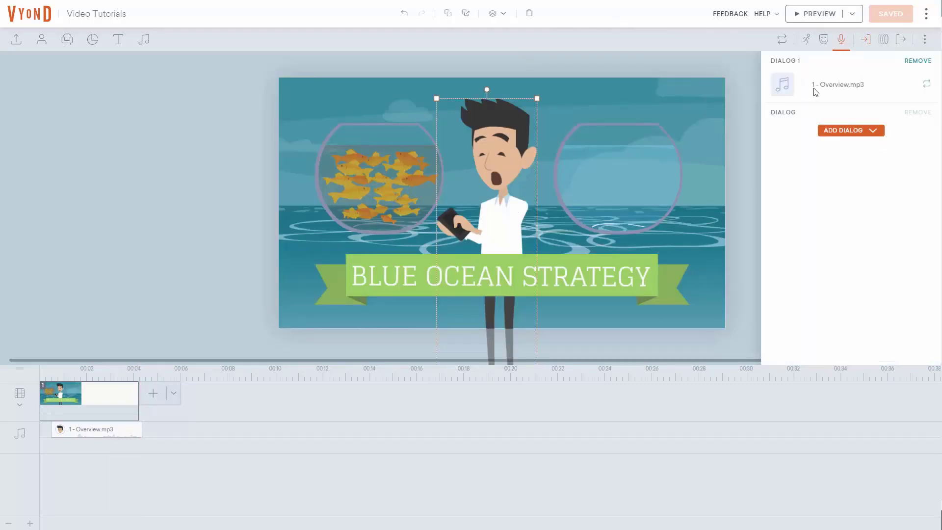
Replace Dialog 1 with 'Mic recording 142', play it back, and save.
{"action": "left_click", "coordinate": [917, 62]}
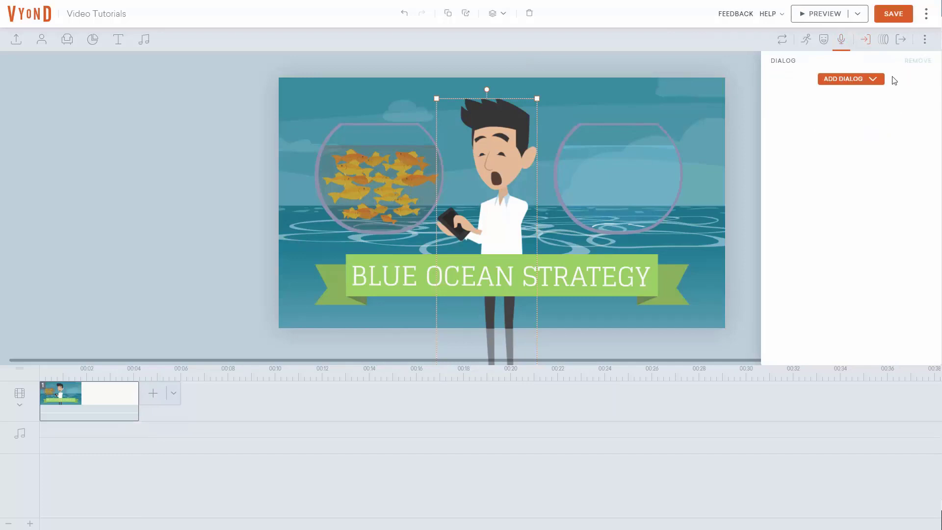
{"action": "left_click", "coordinate": [845, 81]}
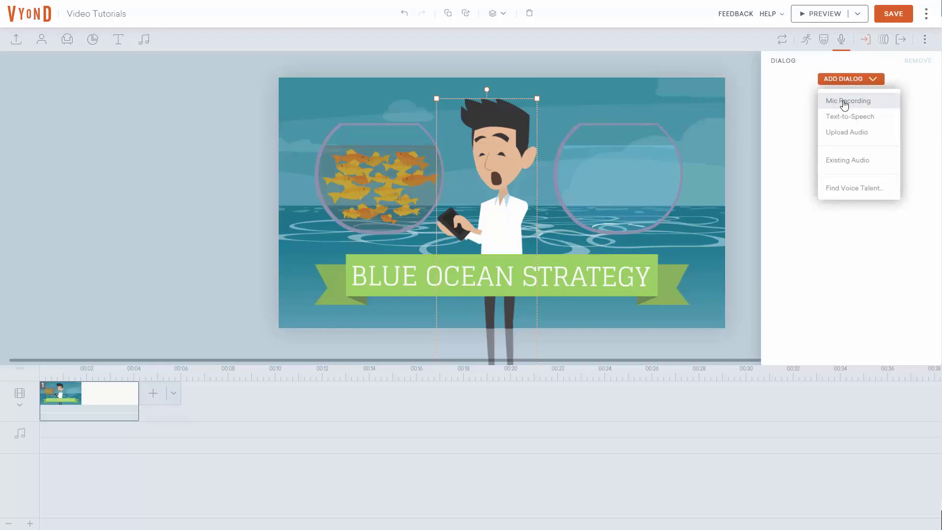
{"action": "left_click", "coordinate": [843, 101]}
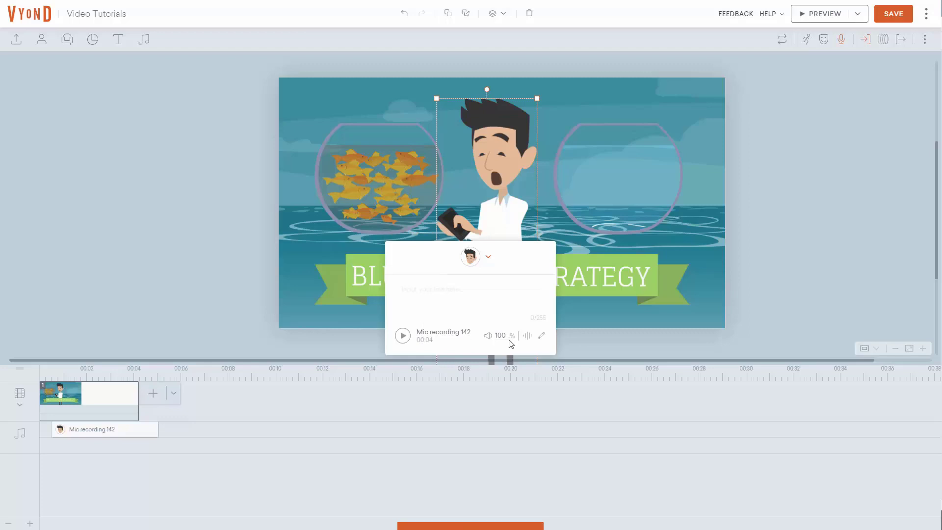
{"action": "left_click", "coordinate": [403, 336]}
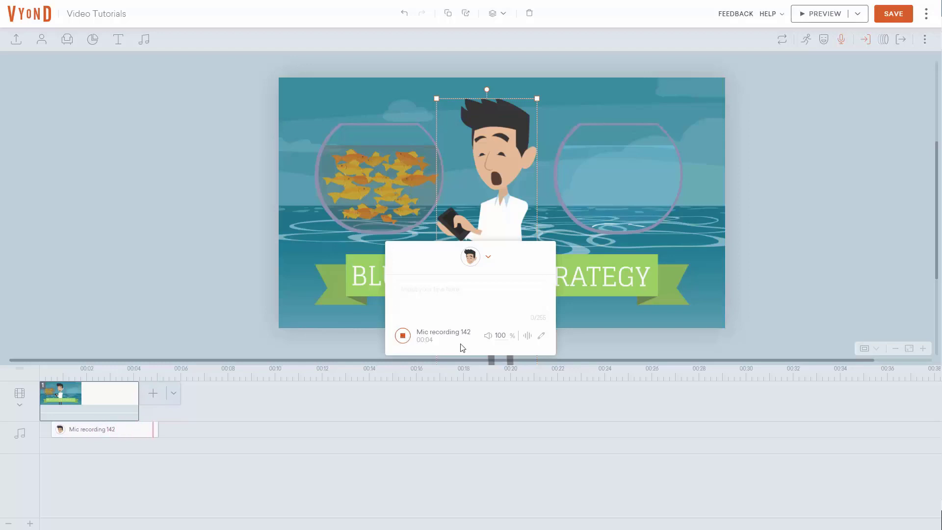
{"action": "left_click", "coordinate": [903, 16]}
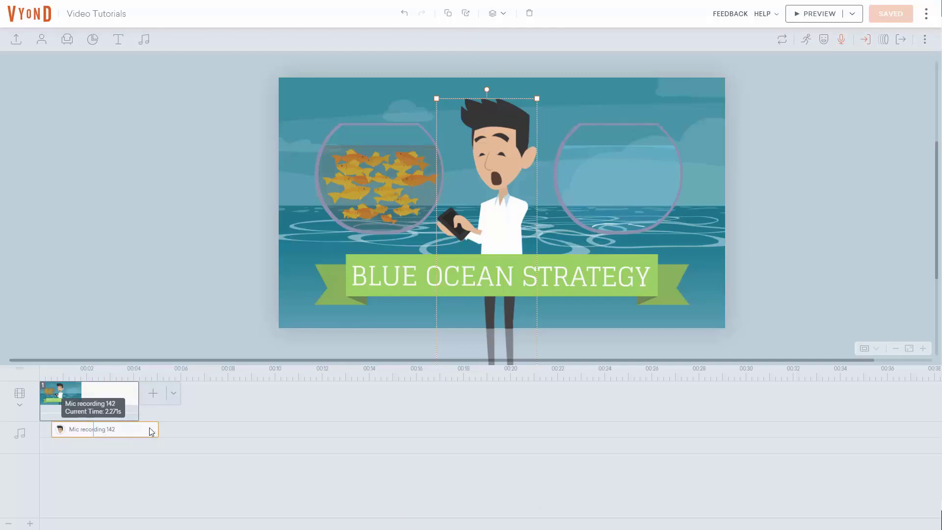
Preview the opening scene with the 'Mic recording 142' line, then leave preview mode.
{"action": "left_click", "coordinate": [806, 15]}
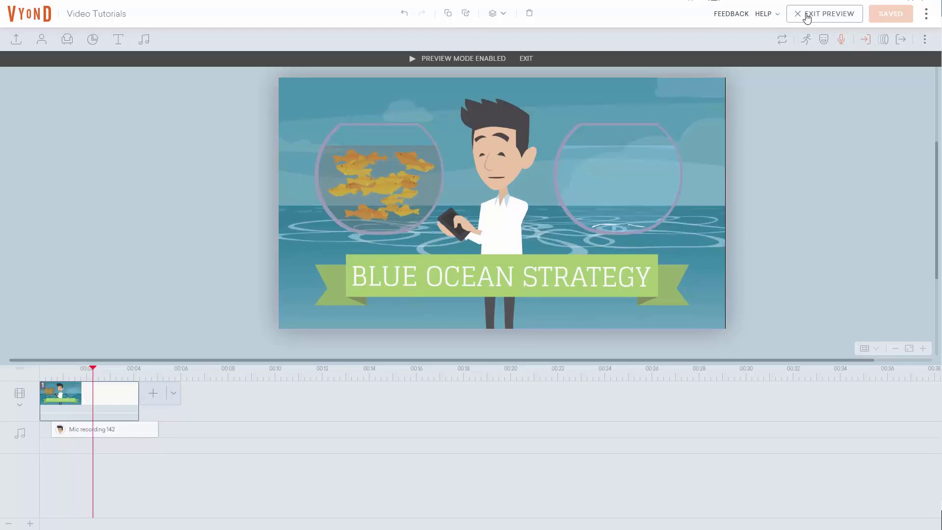
{"action": "left_click", "coordinate": [806, 14]}
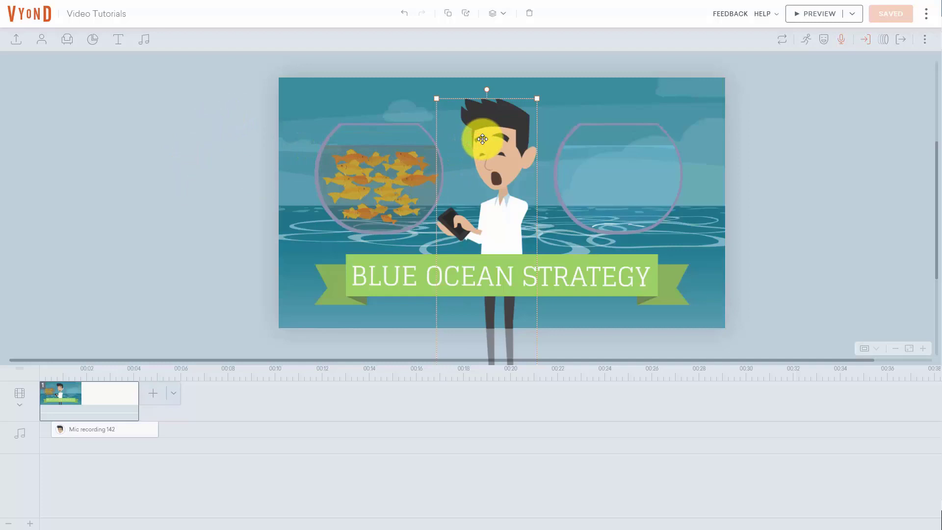
Replace the man's Blur entrance with a 1.000 s Hand Slide - Down effect and save.
{"action": "left_click", "coordinate": [865, 43]}
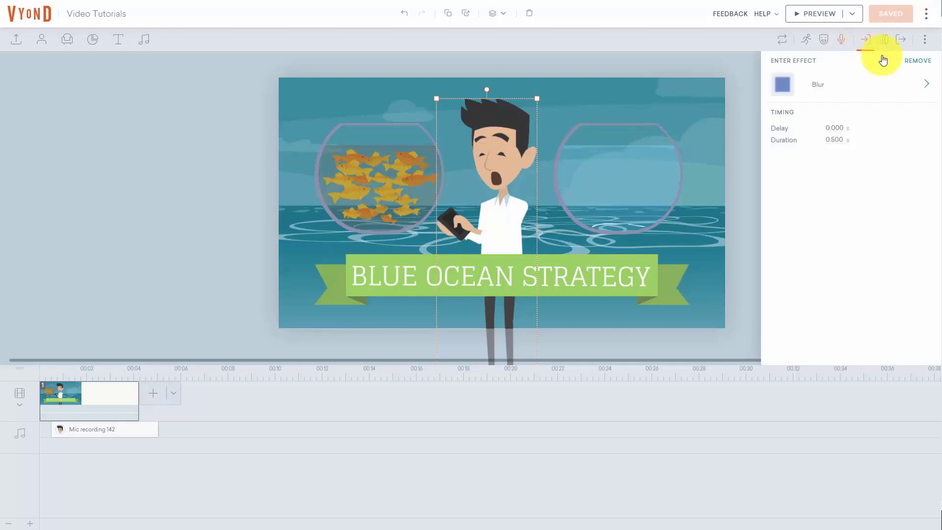
{"action": "left_click", "coordinate": [914, 59]}
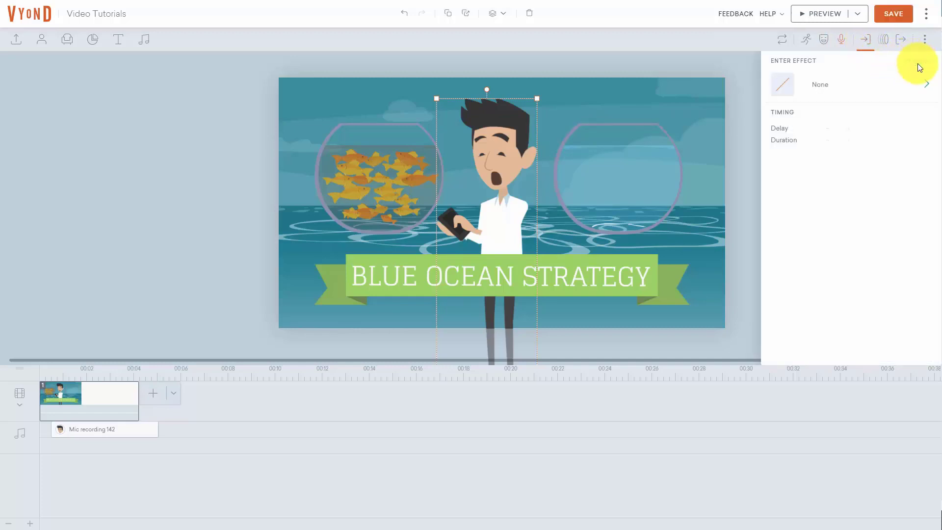
{"action": "left_click", "coordinate": [822, 88]}
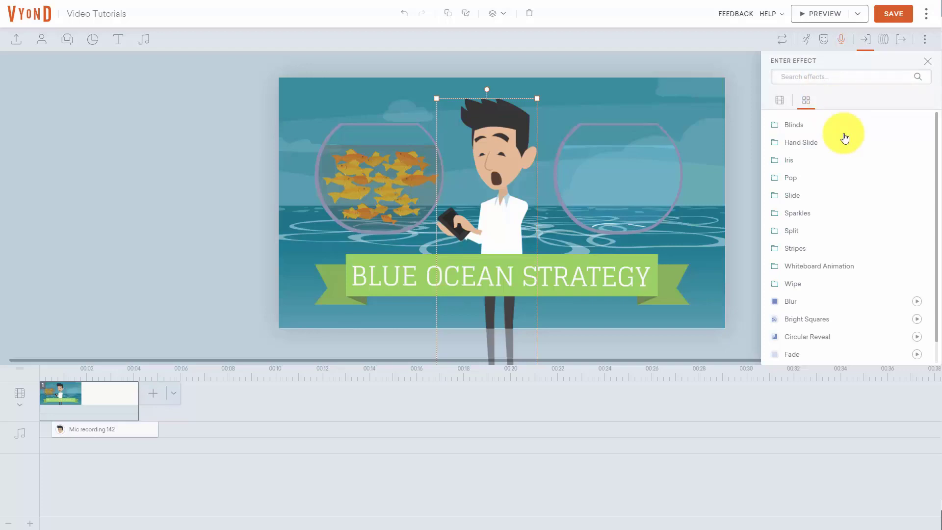
{"action": "left_click", "coordinate": [802, 146]}
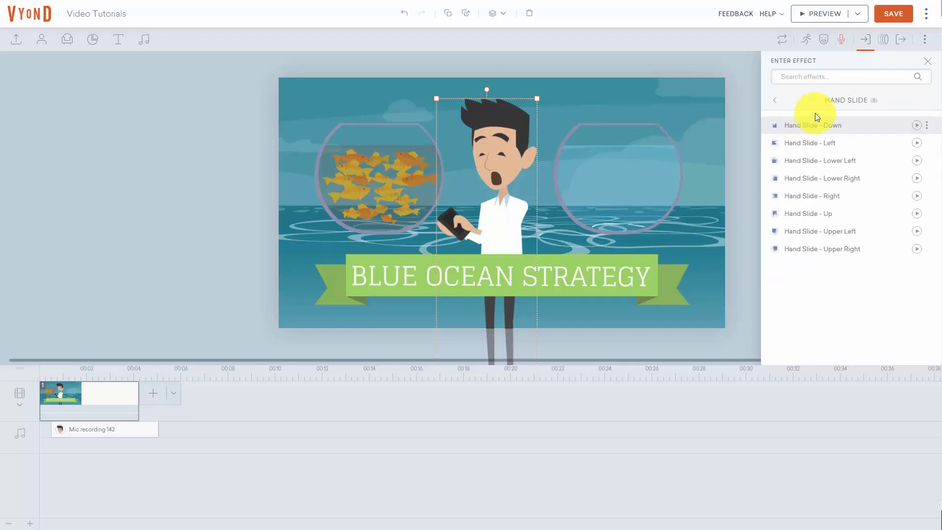
{"action": "left_click", "coordinate": [917, 127]}
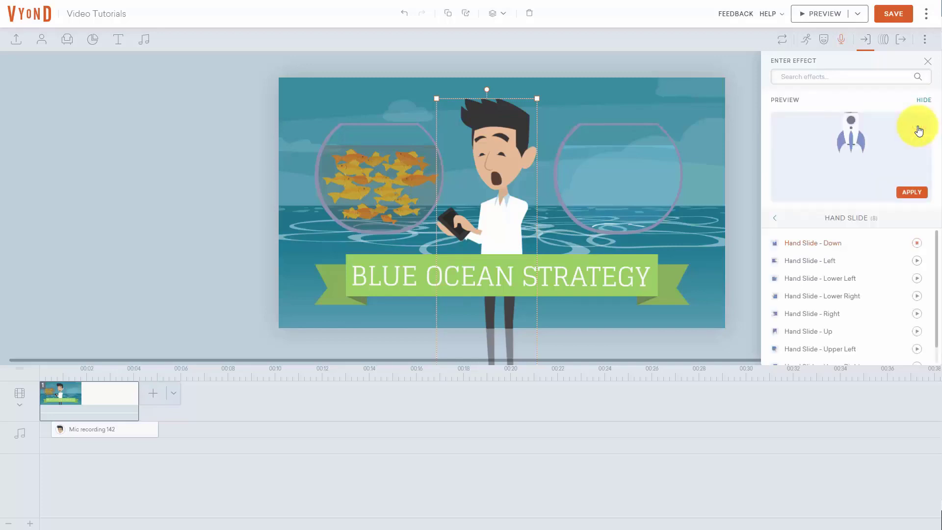
{"action": "left_click", "coordinate": [911, 192]}
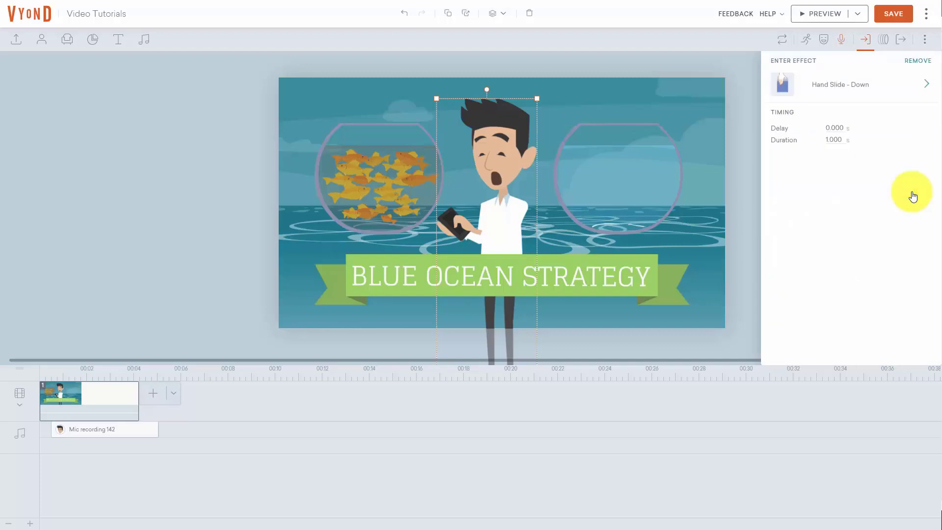
{"action": "left_click", "coordinate": [886, 13]}
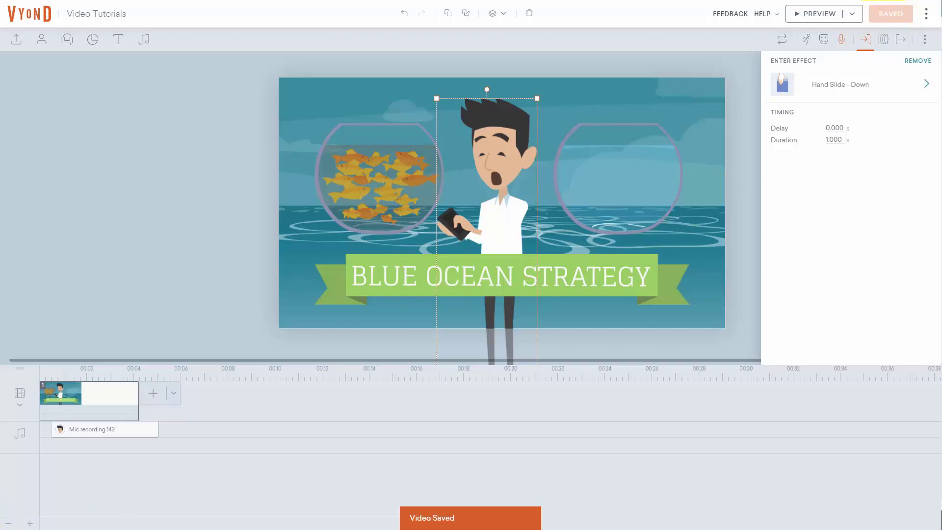
Cut the mic recording from the audio track, play the scene back, then reselect the man.
{"action": "right_click", "coordinate": [111, 436]}
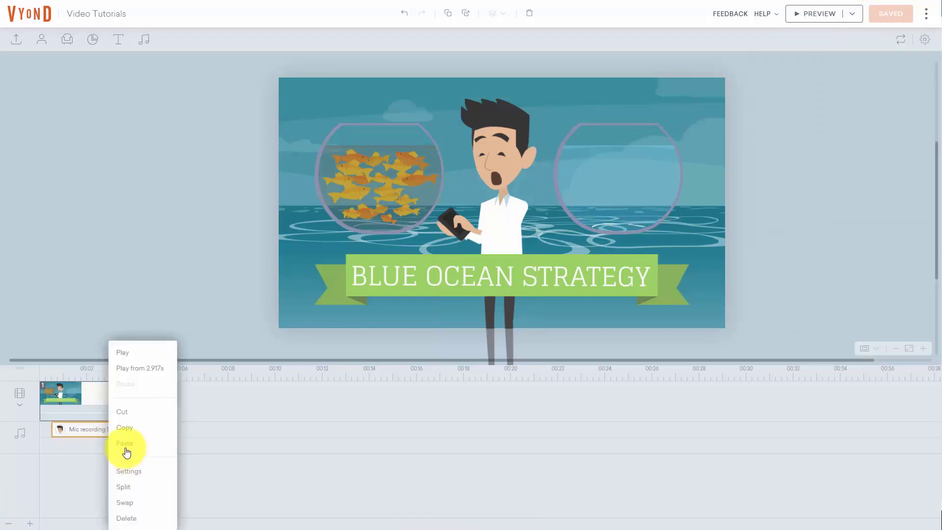
{"action": "left_click", "coordinate": [110, 413]}
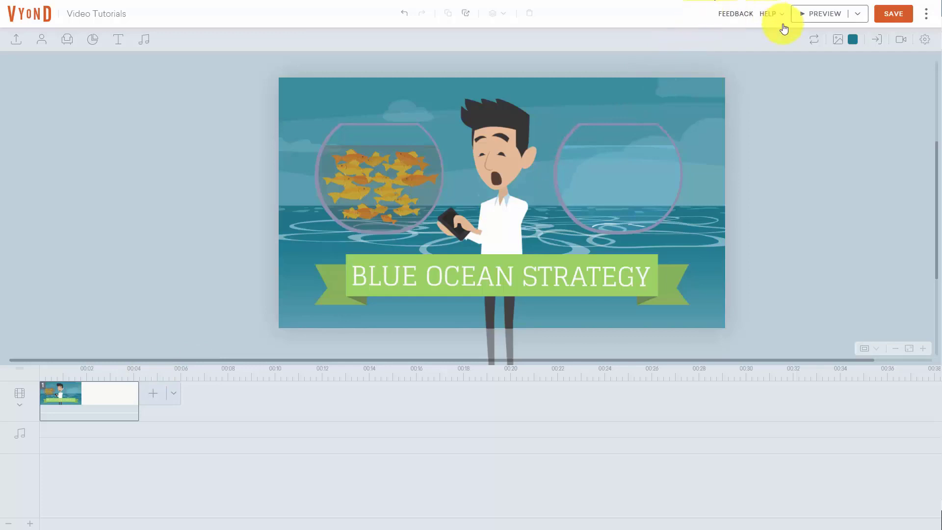
{"action": "left_click", "coordinate": [821, 14]}
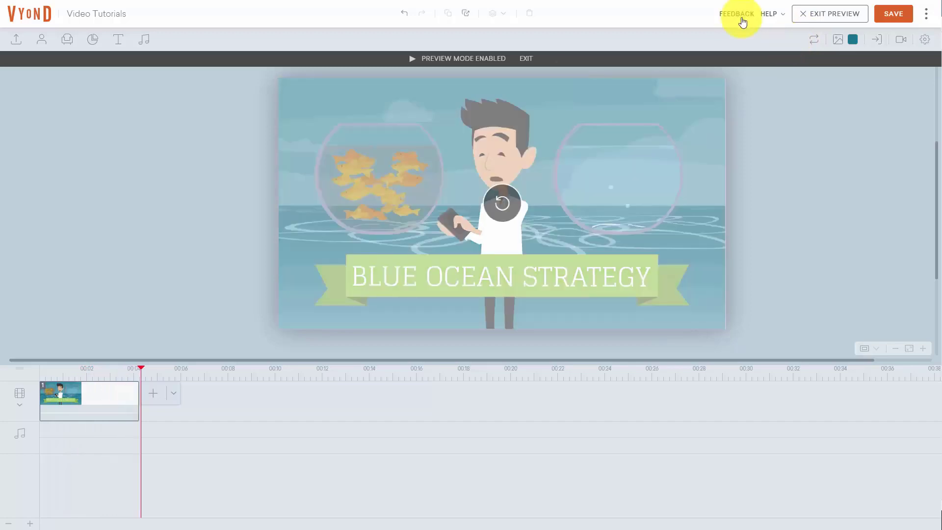
{"action": "left_click", "coordinate": [526, 59]}
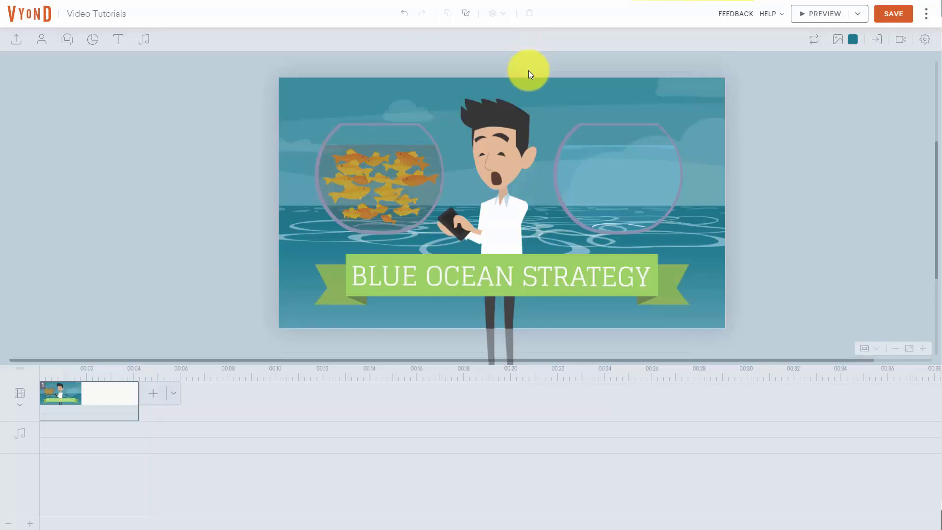
{"action": "left_click", "coordinate": [498, 142]}
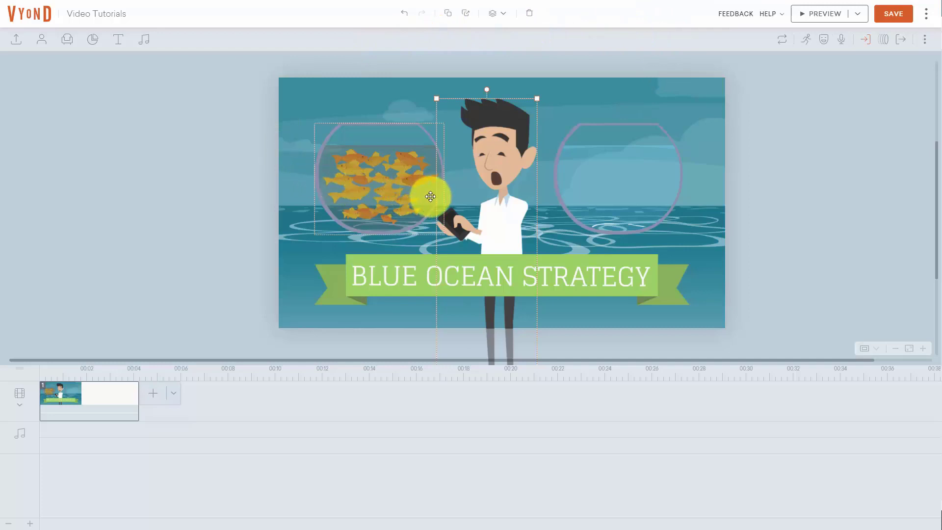
Add a motion path carrying the man to the empty right fishbowl, shrinking him there.
{"action": "left_click", "coordinate": [883, 41]}
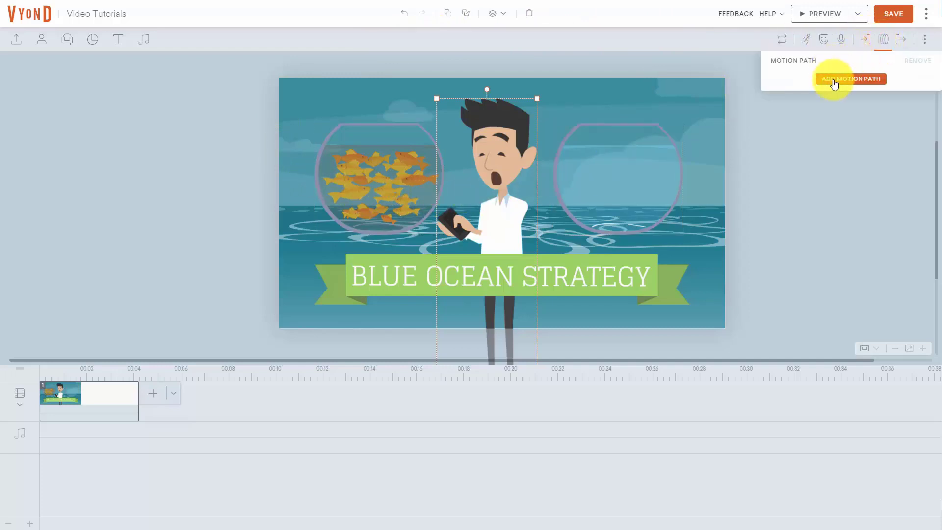
{"action": "left_click", "coordinate": [835, 88]}
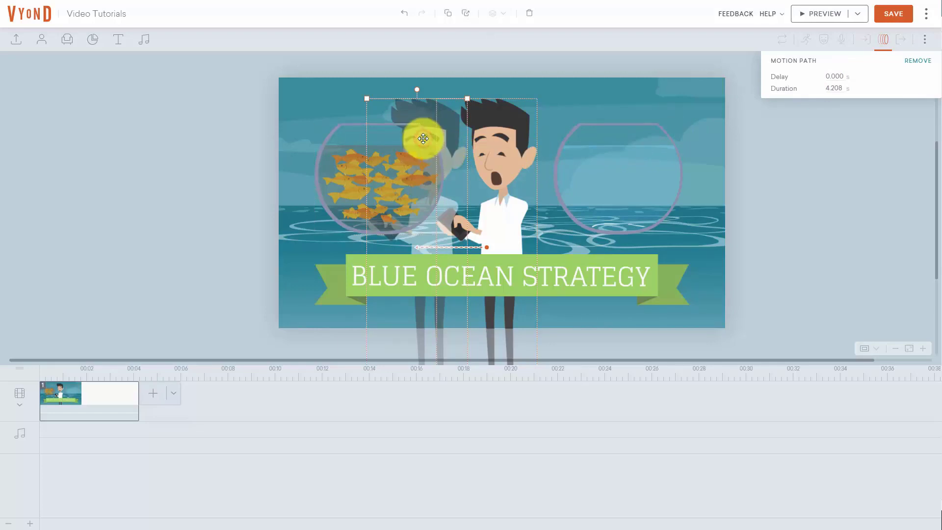
{"action": "left_click_drag", "start_coordinate": [423, 138], "coordinate": [682, 100]}
{"action": "left_click_drag", "start_coordinate": [706, 61], "coordinate": [633, 201]}
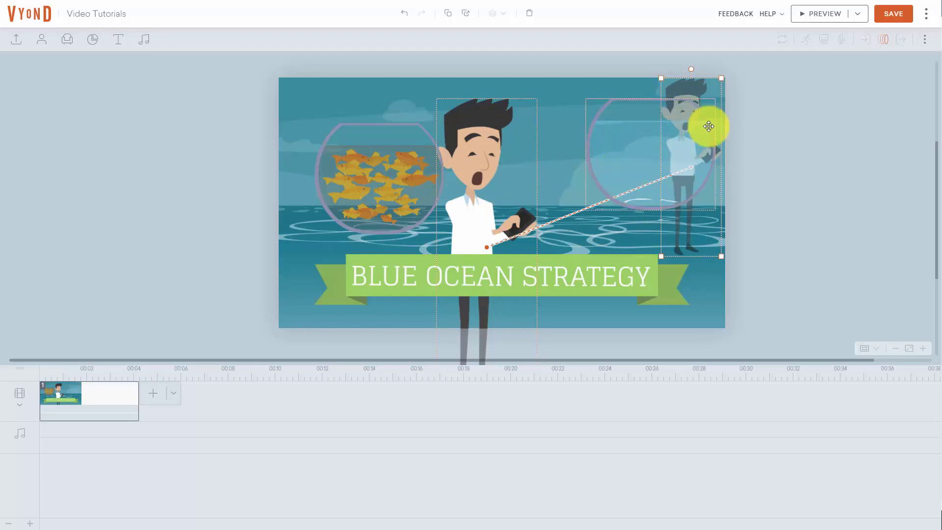
Save the video and preview the man's new movement along the path.
{"action": "left_click", "coordinate": [897, 12]}
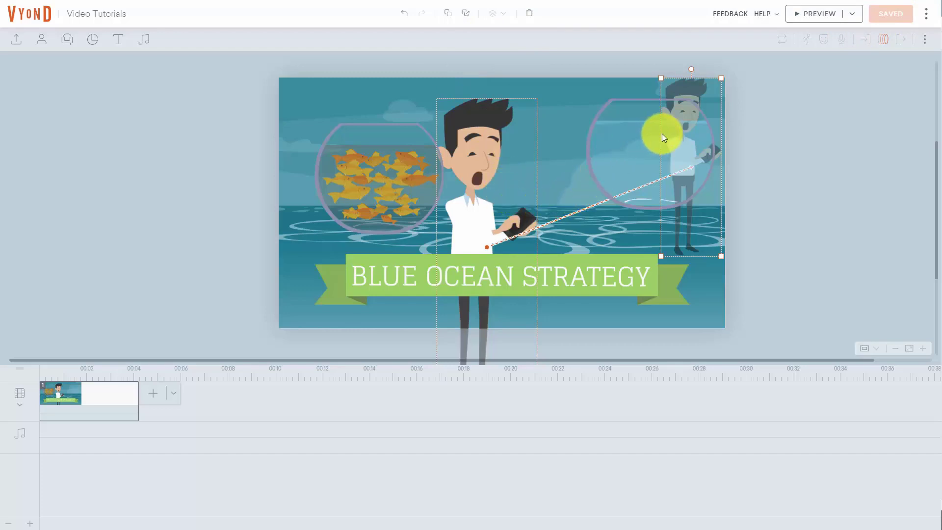
{"action": "left_click", "coordinate": [802, 11]}
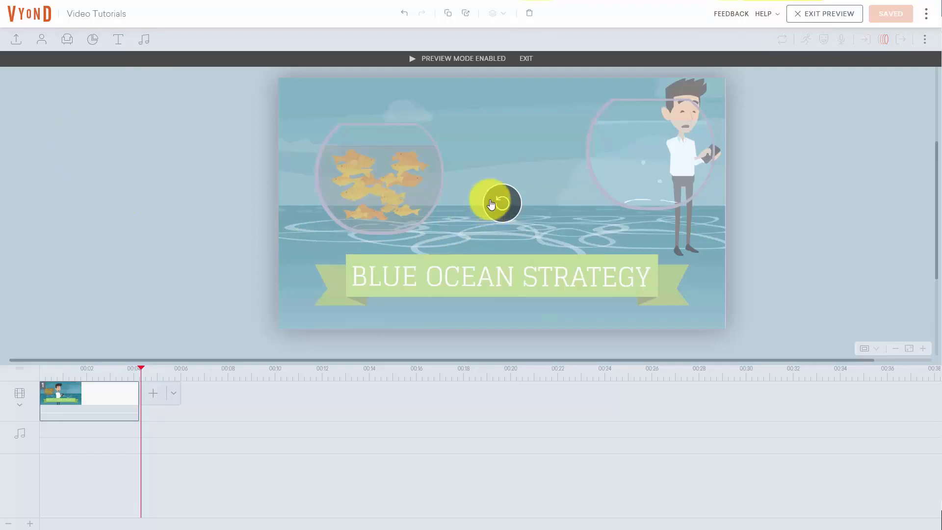
{"action": "left_click", "coordinate": [524, 58]}
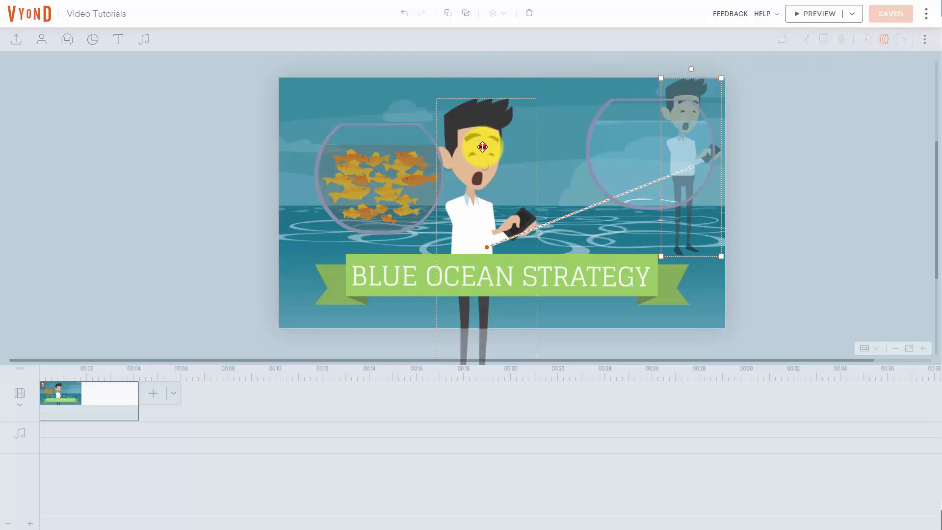
Give the man a Slide - Left exit (3.708 s delay, 0.500 s duration) and save.
{"action": "left_click_drag", "start_coordinate": [483, 148], "coordinate": [481, 147]}
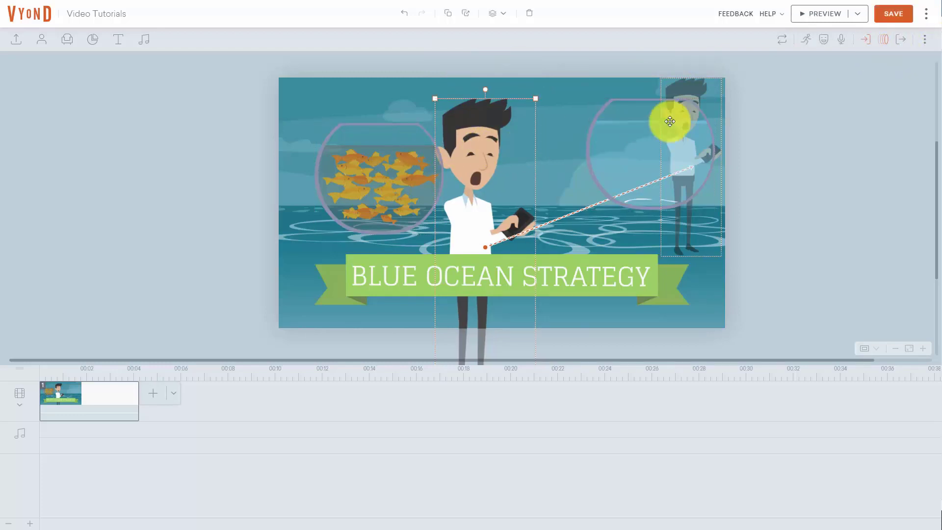
{"action": "left_click", "coordinate": [901, 41]}
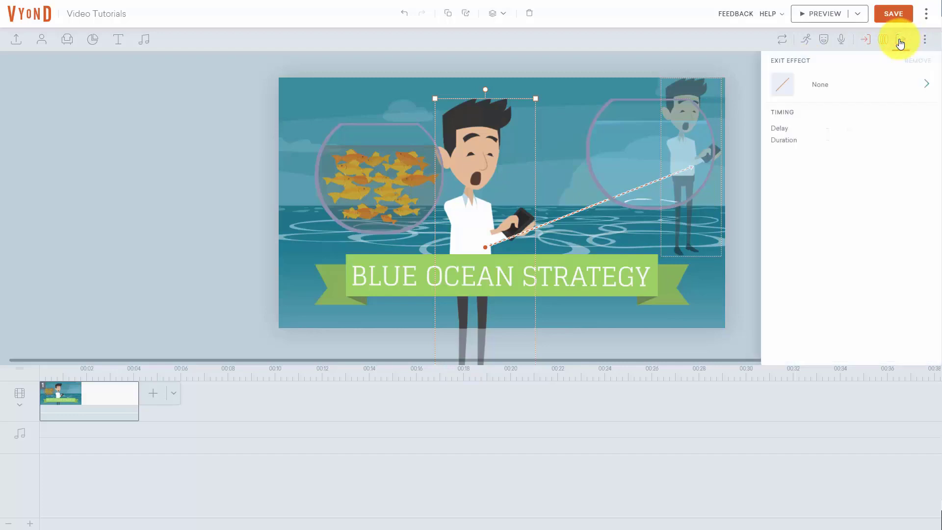
{"action": "left_click", "coordinate": [925, 85]}
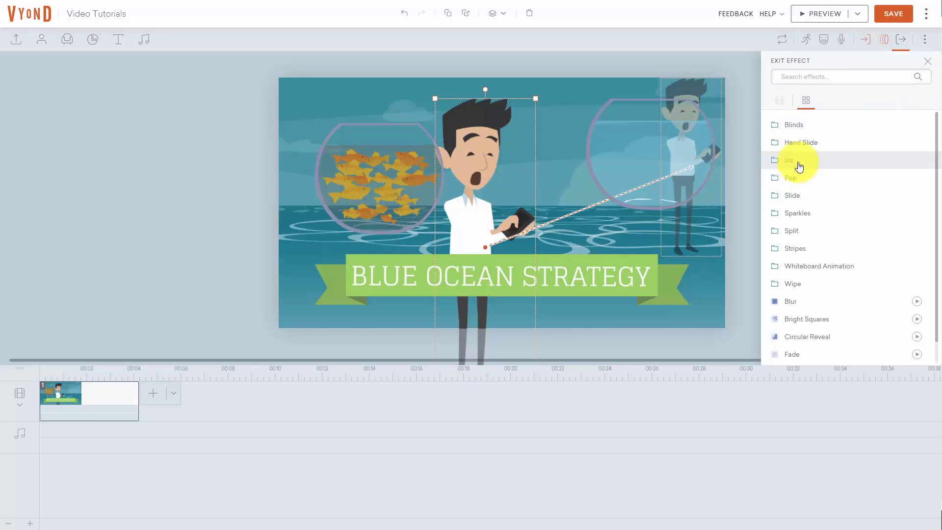
{"action": "left_click", "coordinate": [790, 197]}
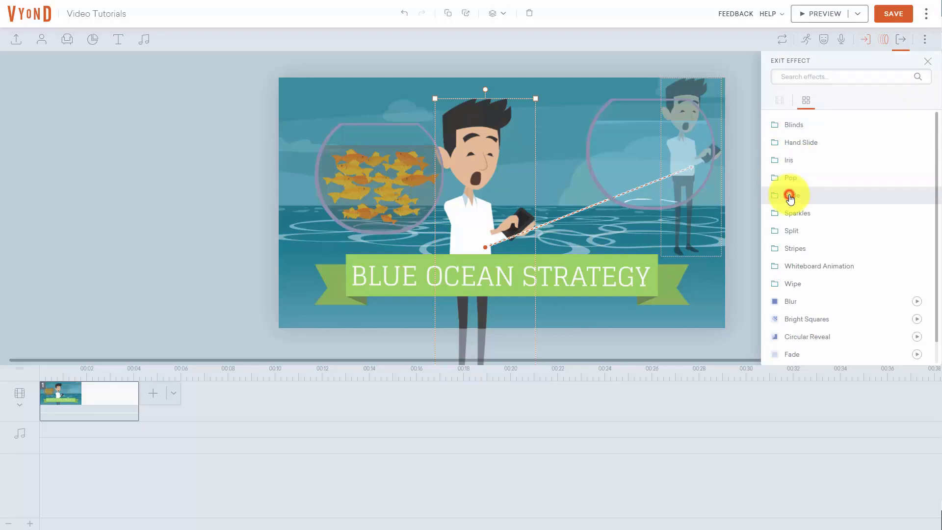
{"action": "left_click", "coordinate": [795, 143]}
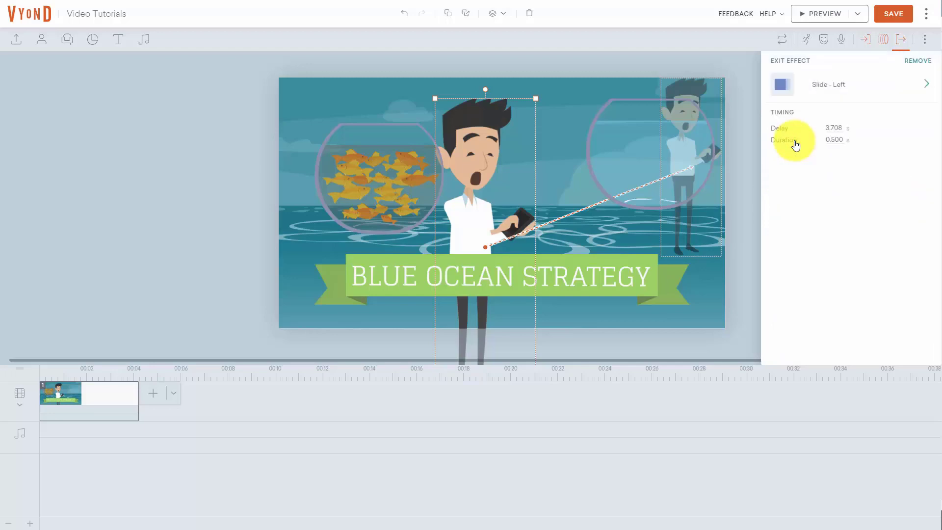
{"action": "left_click", "coordinate": [889, 13]}
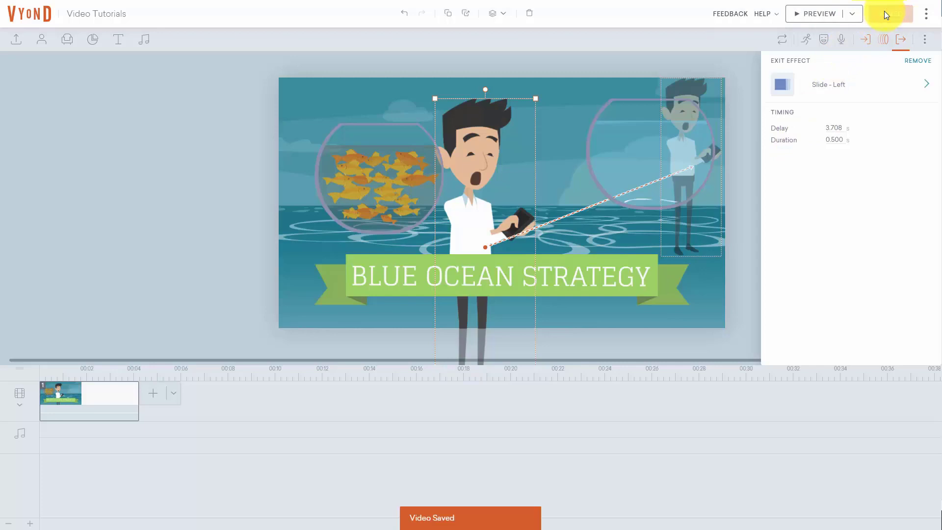
Play the opening scene in preview to check the man's Slide - Left exit.
{"action": "left_click", "coordinate": [808, 18]}
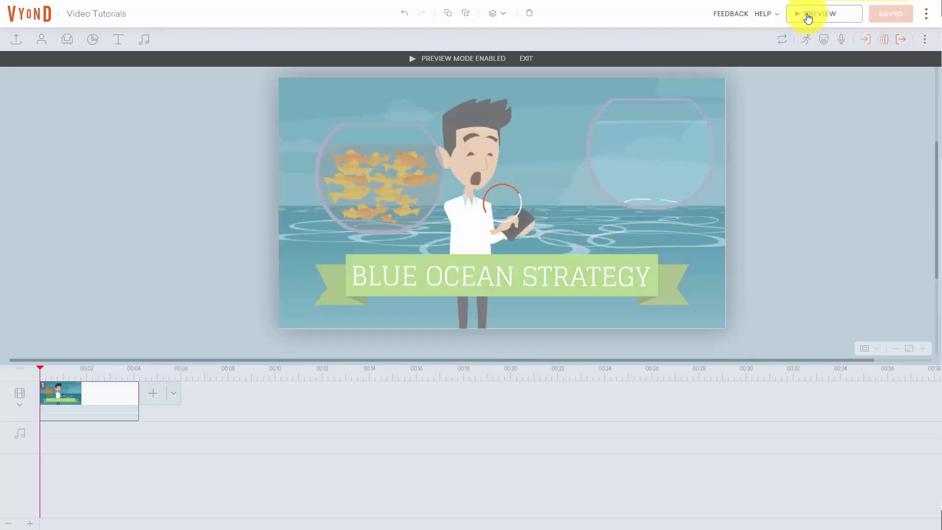